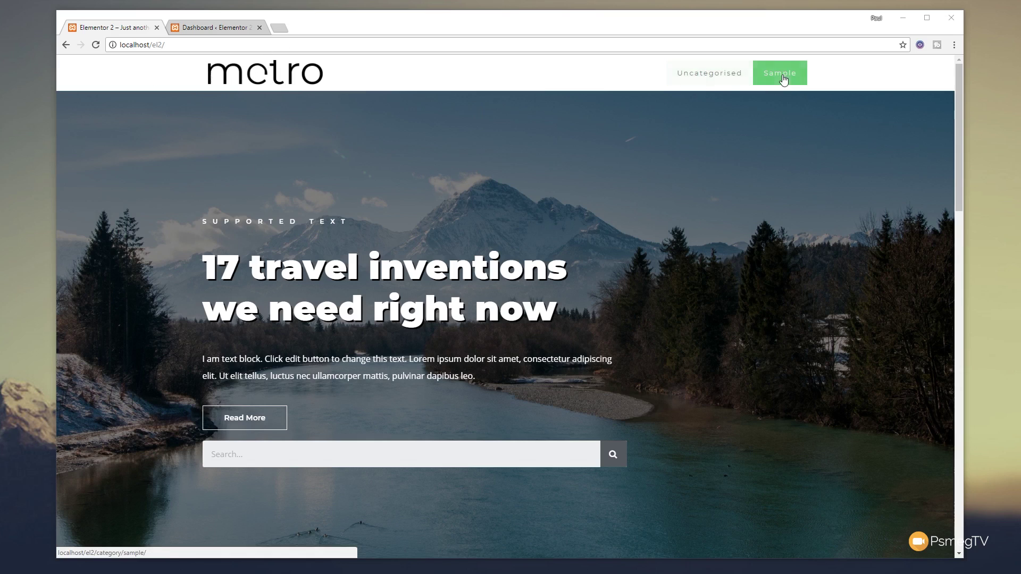
# Step: Go to the WordPress dashboard and open the Elementor My Templates list
pyautogui.scroll(-1, 467, 218)
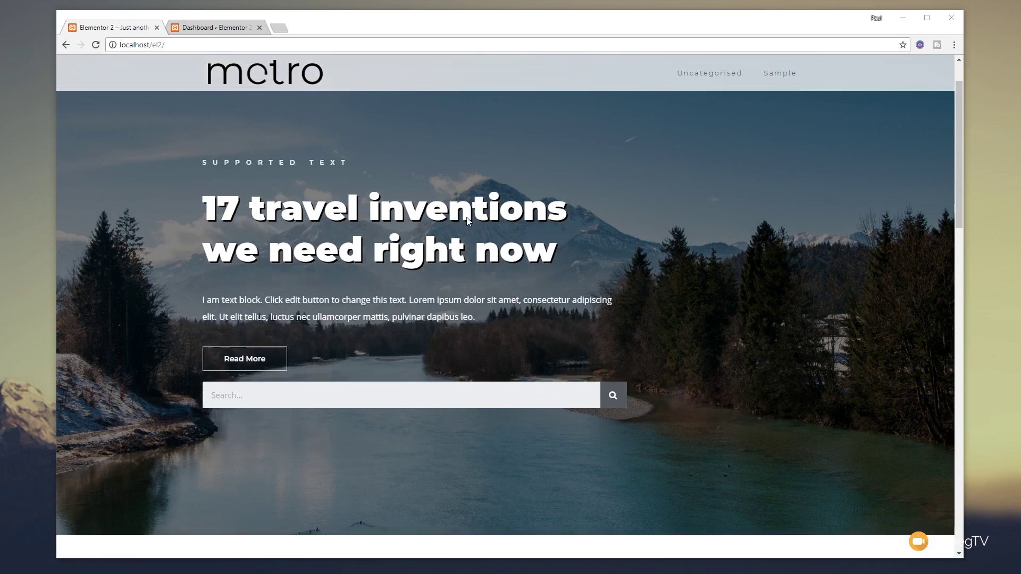
pyautogui.scroll(-3, 467, 220)
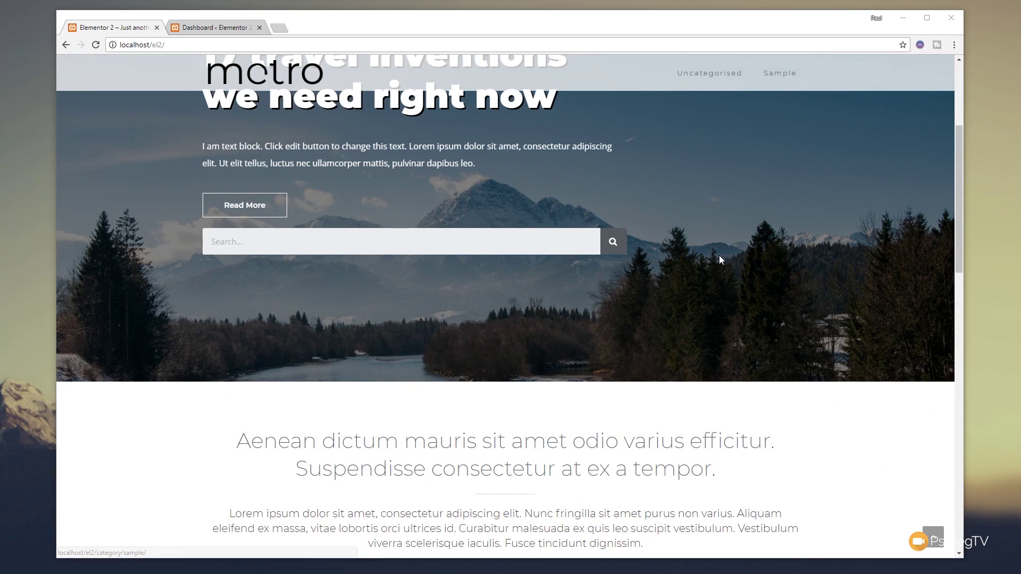
pyautogui.scroll(-4, 719, 257)
pyautogui.scroll(7, 719, 259)
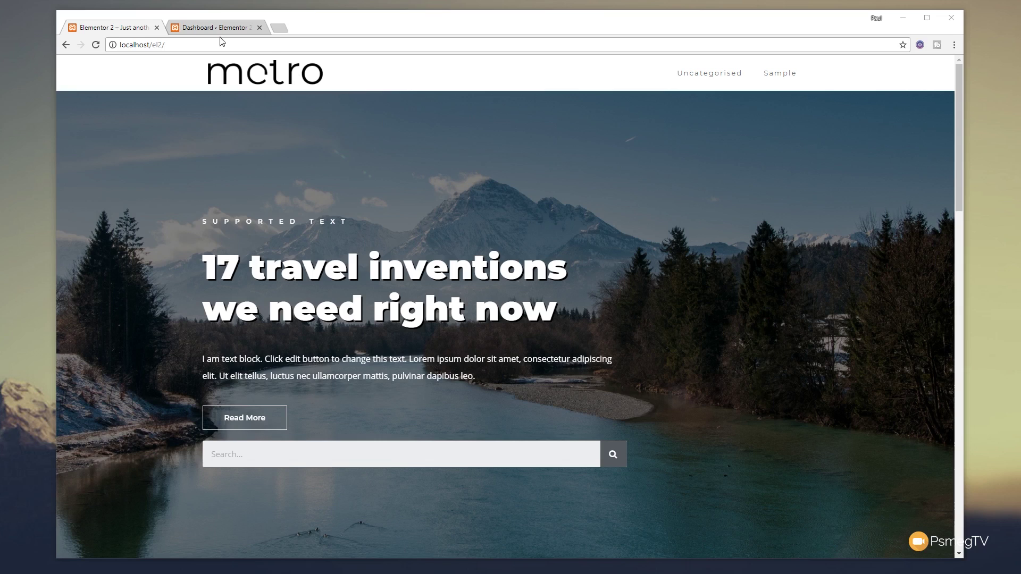
pyautogui.click(197, 30)
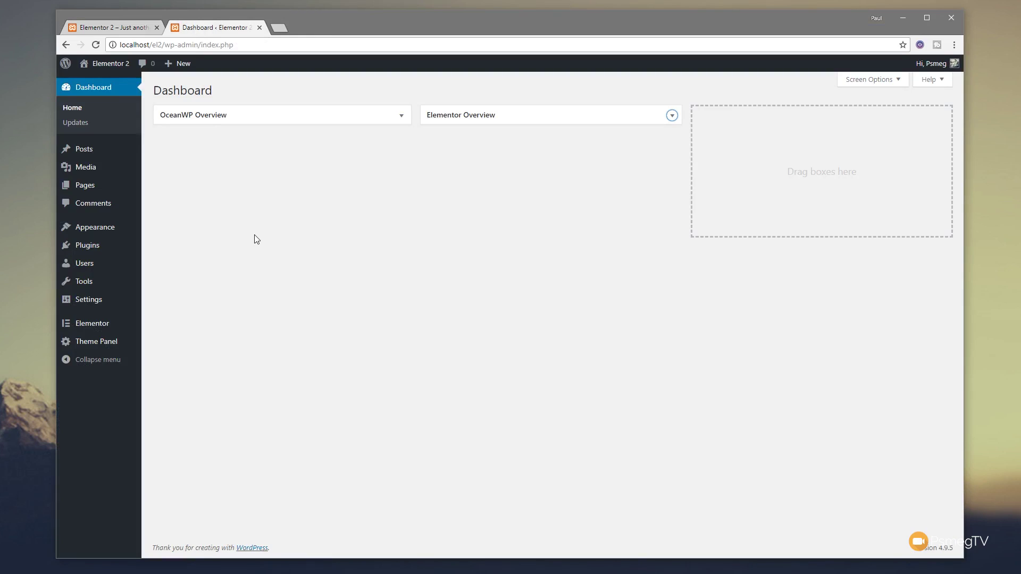
pyautogui.moveTo(108, 325)
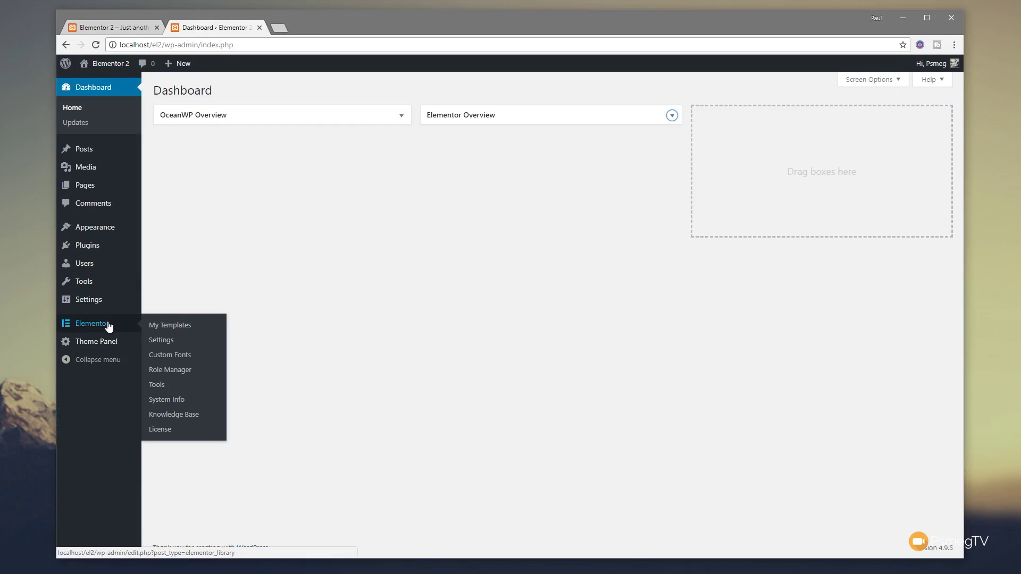
pyautogui.click(165, 326)
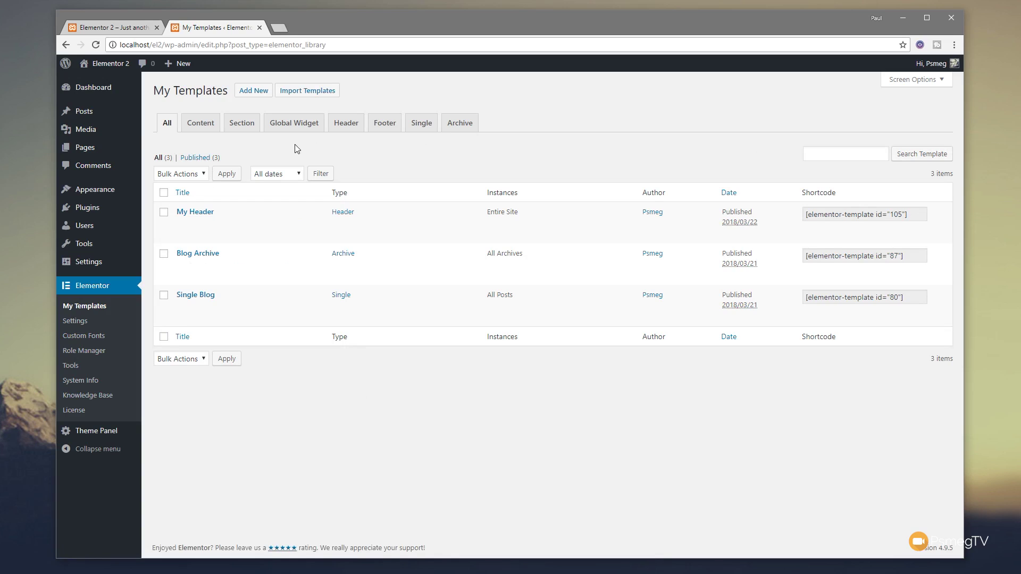
# Step: Filter the templates to Header, showing My Header, and start a new template
pyautogui.click(347, 126)
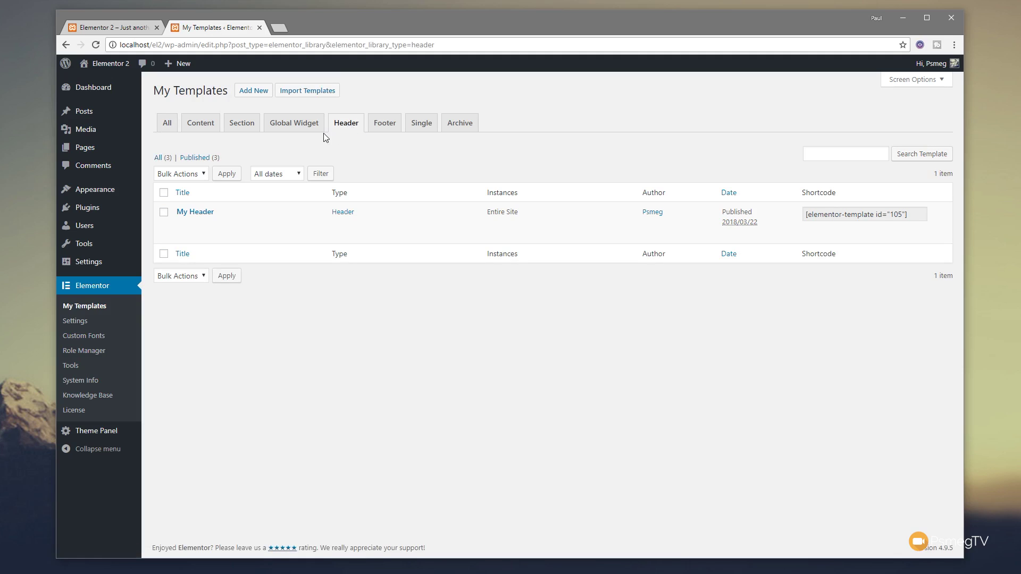
pyautogui.moveTo(293, 208)
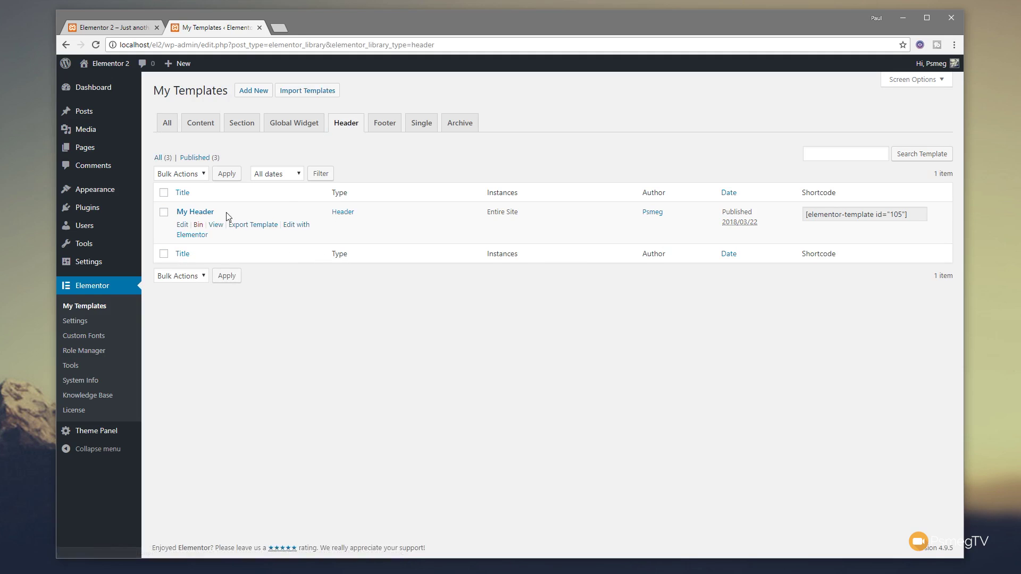
pyautogui.click(254, 90)
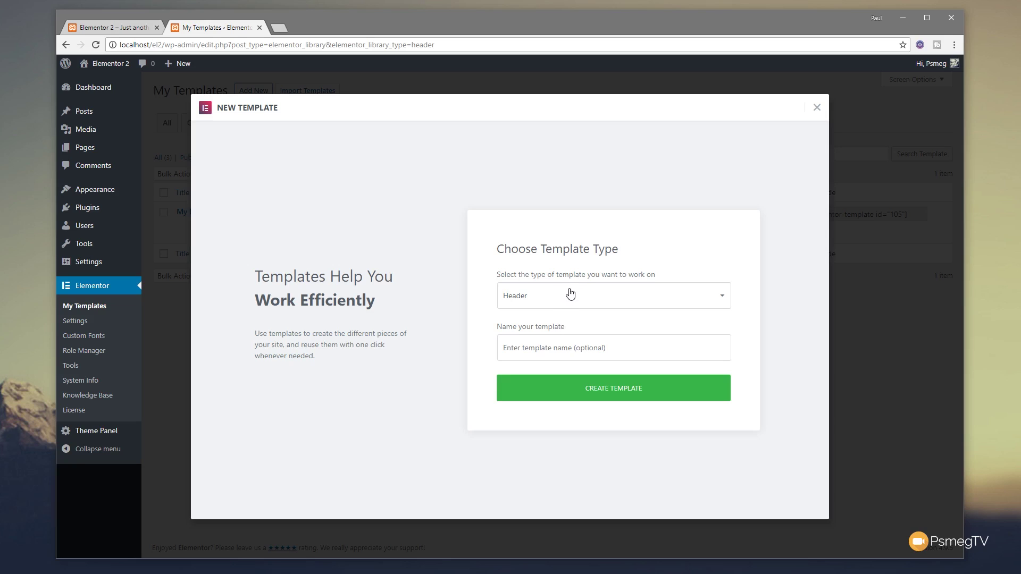
# Step: Name the new Header template 'My Header 2018' and create it
pyautogui.click(571, 352)
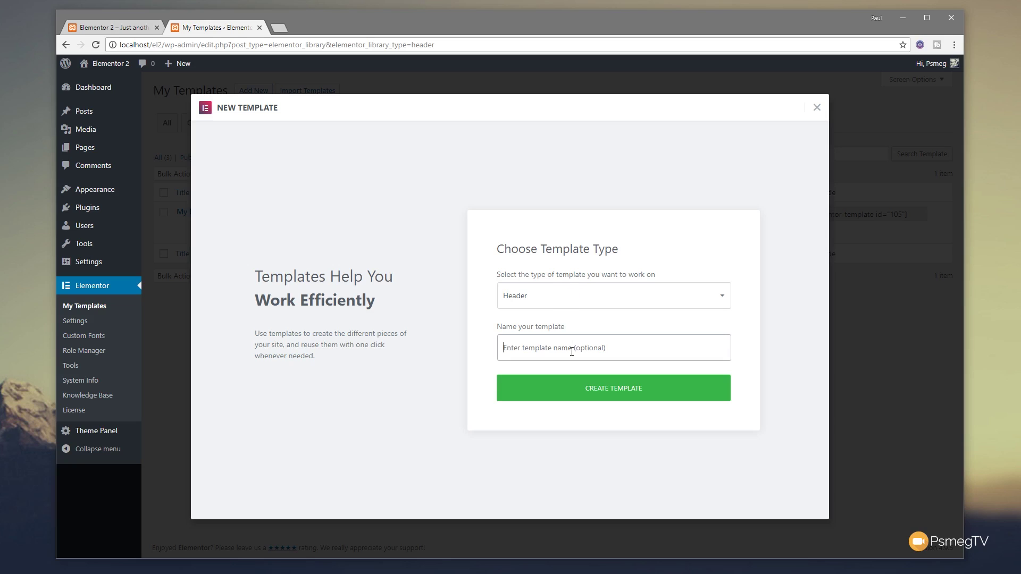
pyautogui.write('My Header')
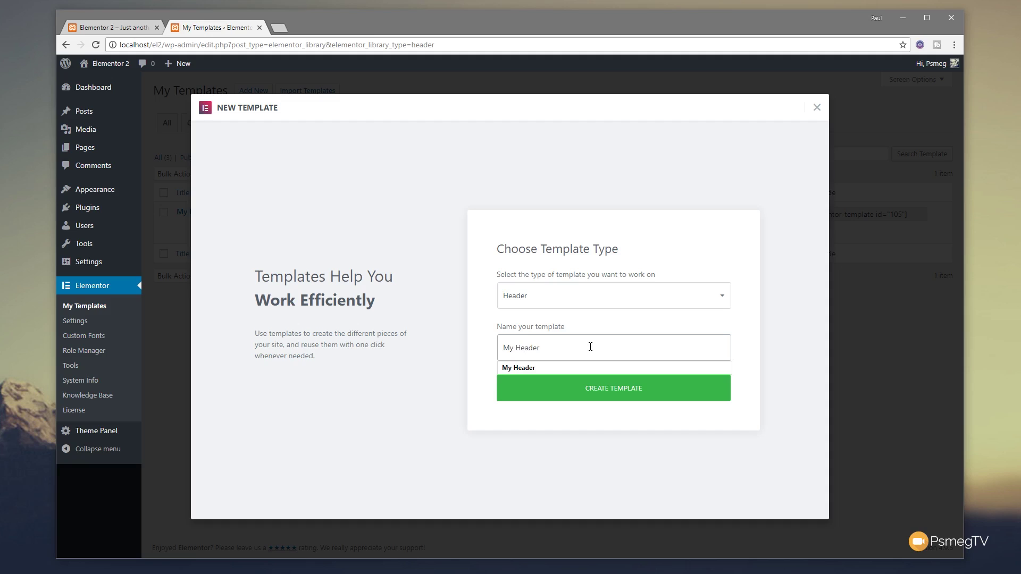
pyautogui.write(' 2018')
pyautogui.click(628, 397)
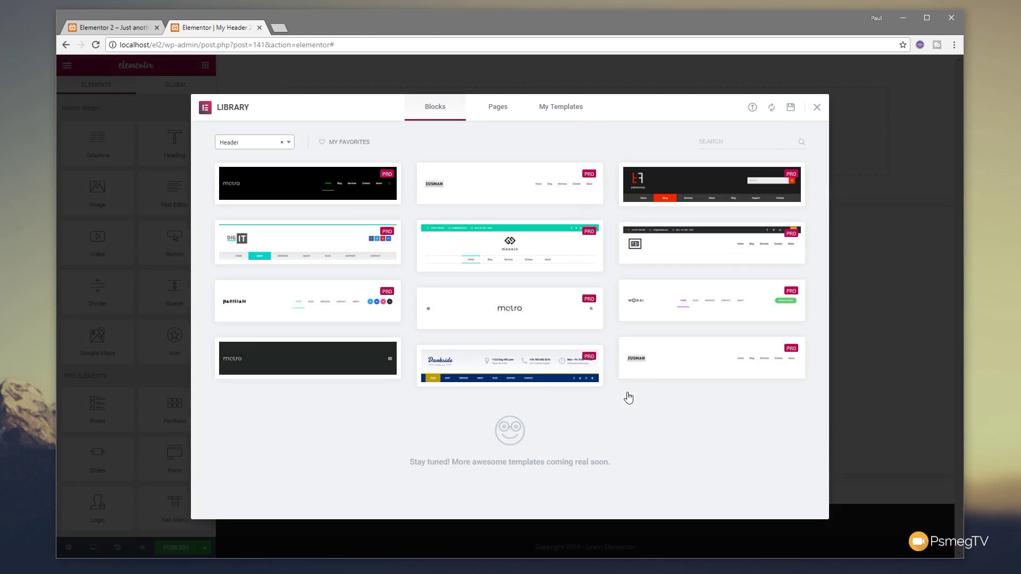
# Step: Close the header blocks library without inserting any block
pyautogui.moveTo(356, 286)
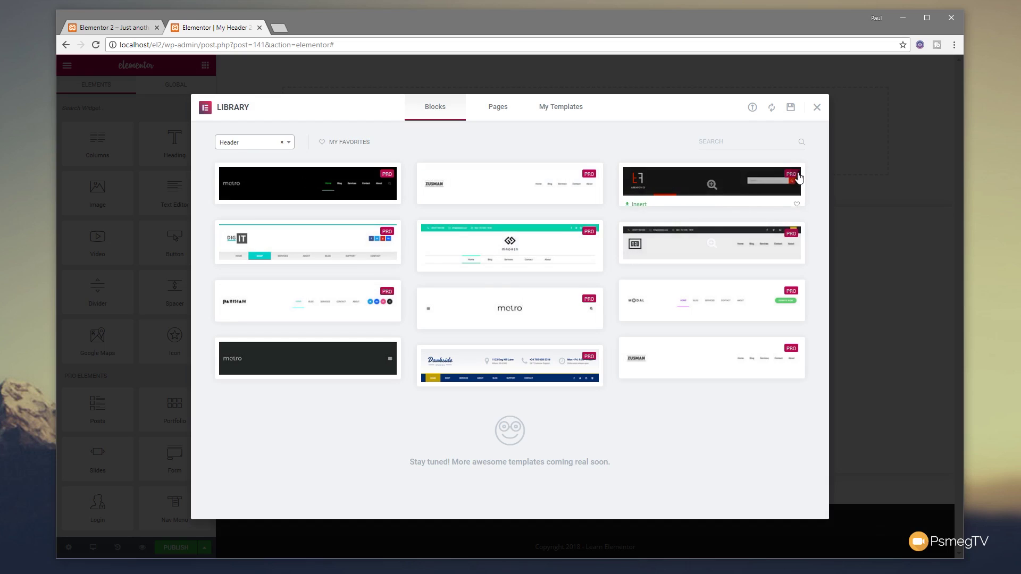
pyautogui.click(816, 109)
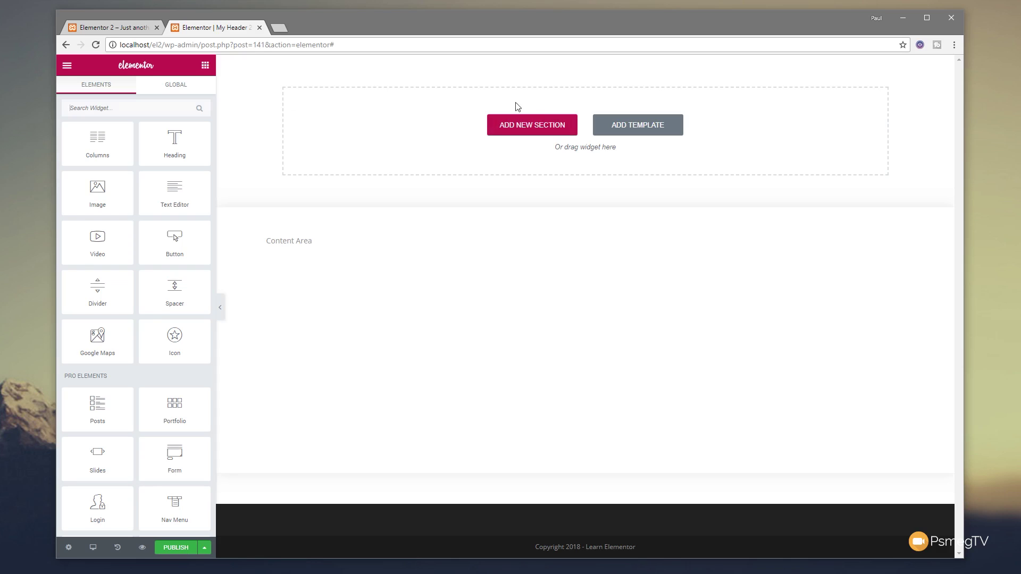
# Step: Insert a new header section using the narrow-left, wide-right two-column structure
pyautogui.click(518, 125)
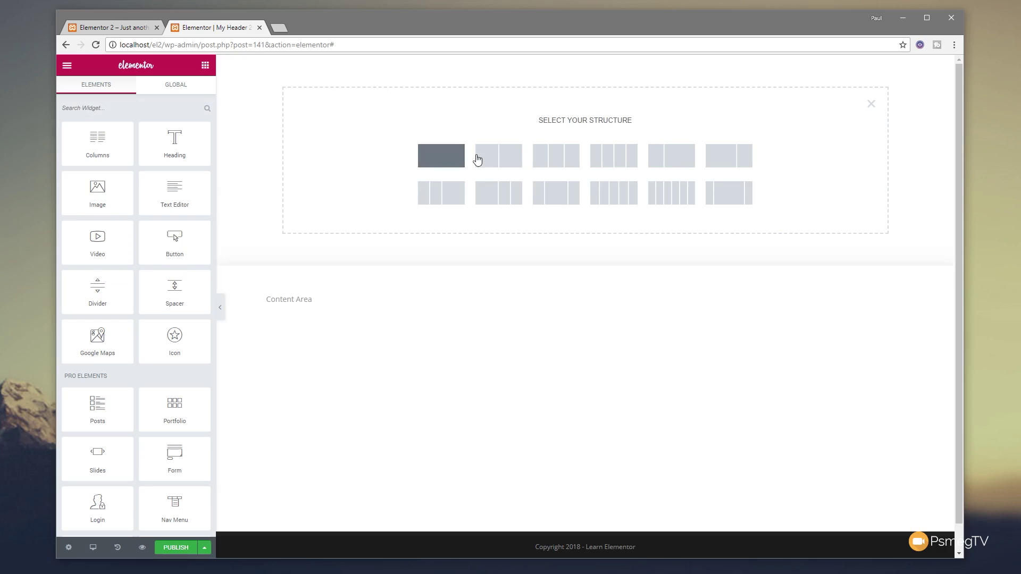
pyautogui.click(657, 160)
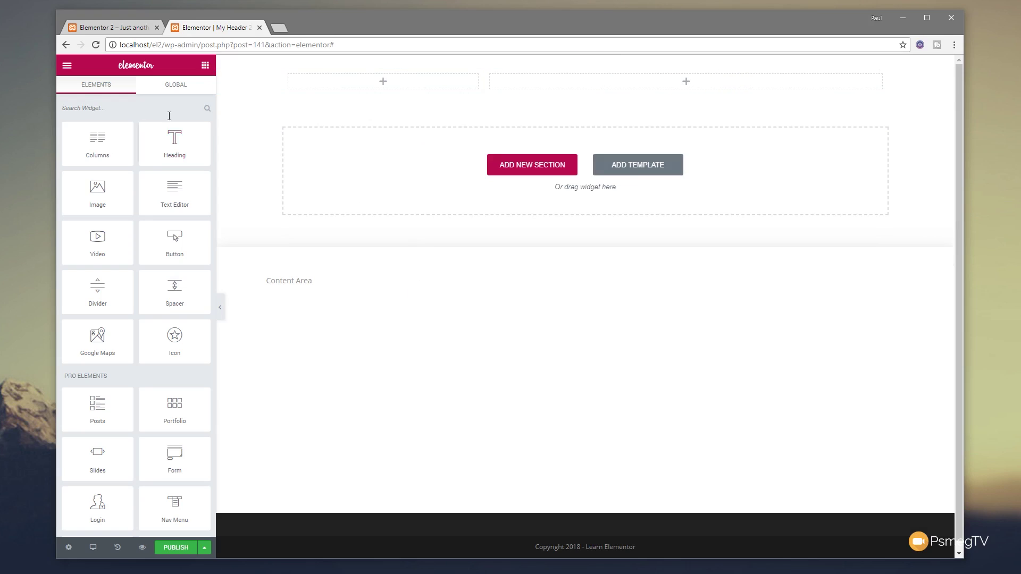
# Step: Search 'logo' and drop the Site Logo widget into the left header column
pyautogui.click(91, 105)
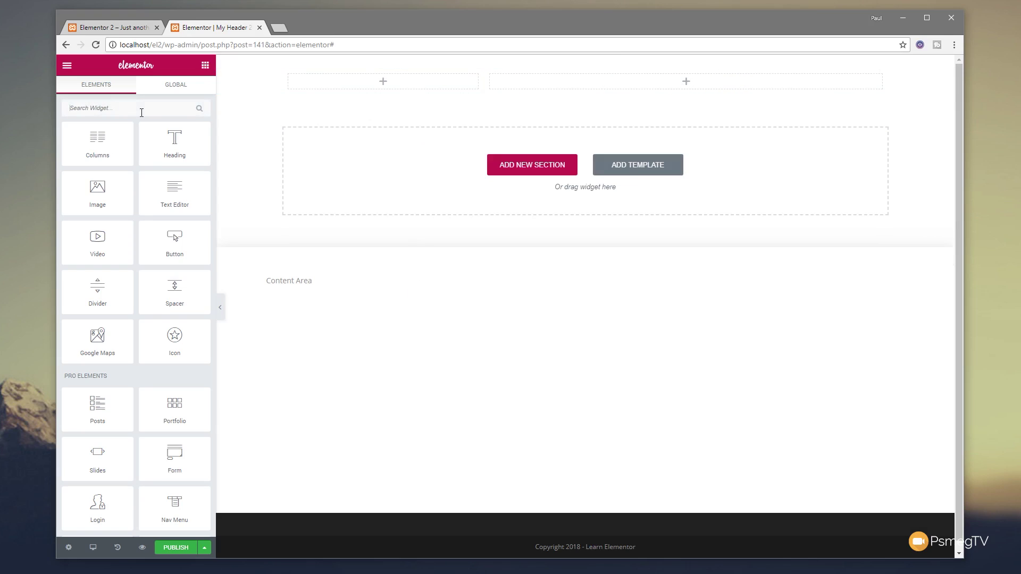
pyautogui.write('logo')
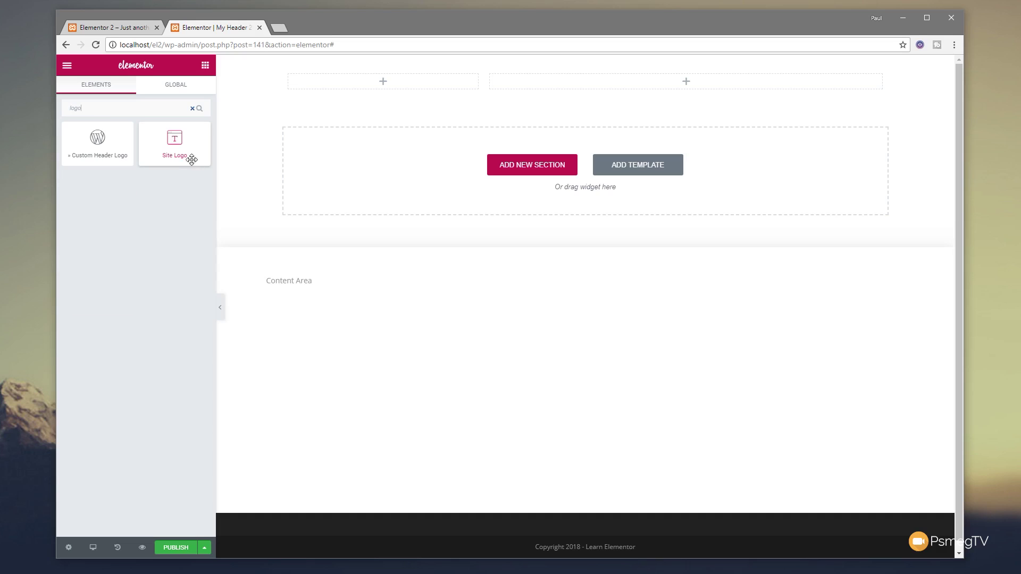
pyautogui.moveTo(172, 138); pyautogui.dragTo(357, 81)
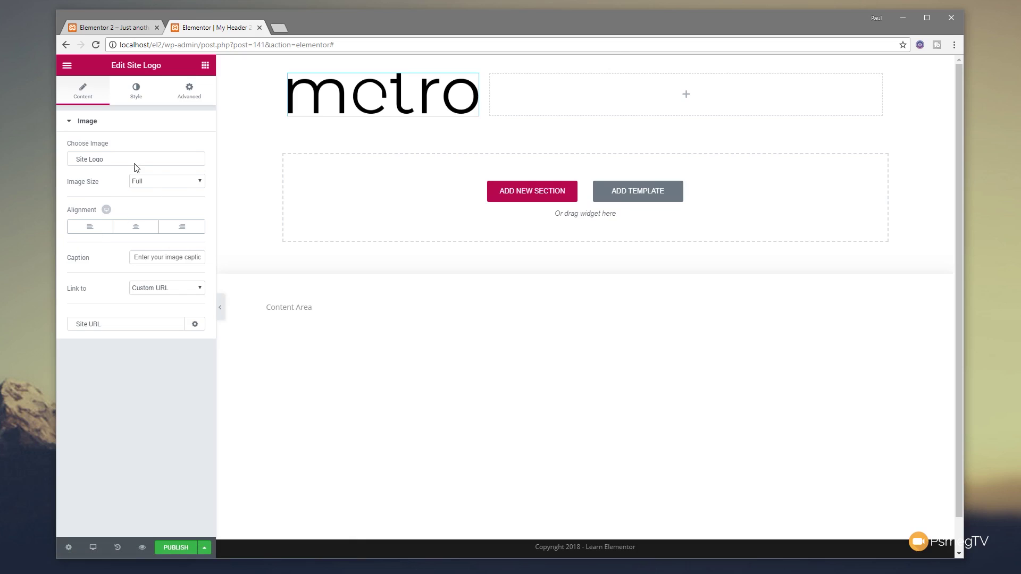
# Step: Keep the logo at Full image size, linked to a Custom URL
pyautogui.click(165, 183)
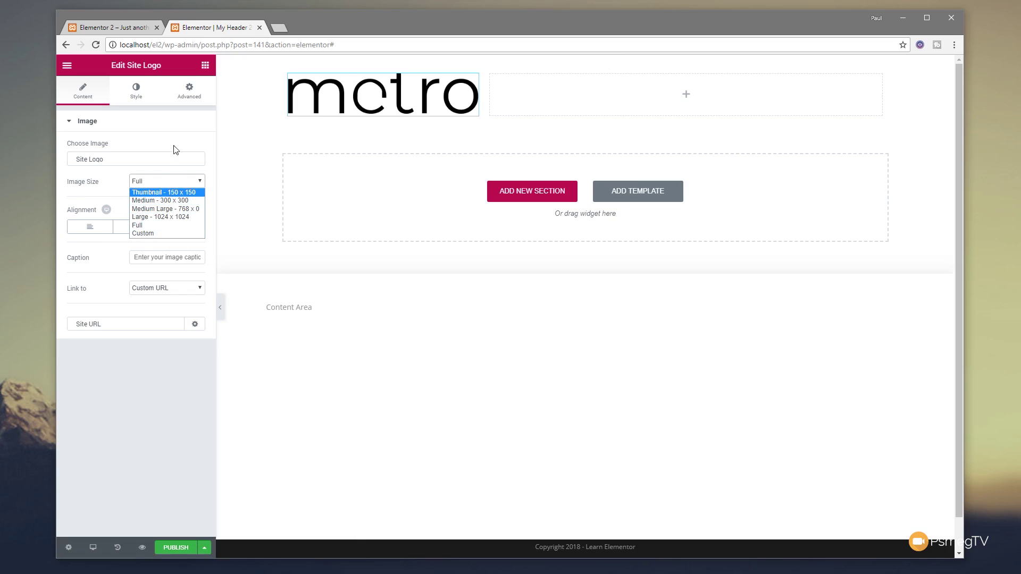
pyautogui.click(148, 386)
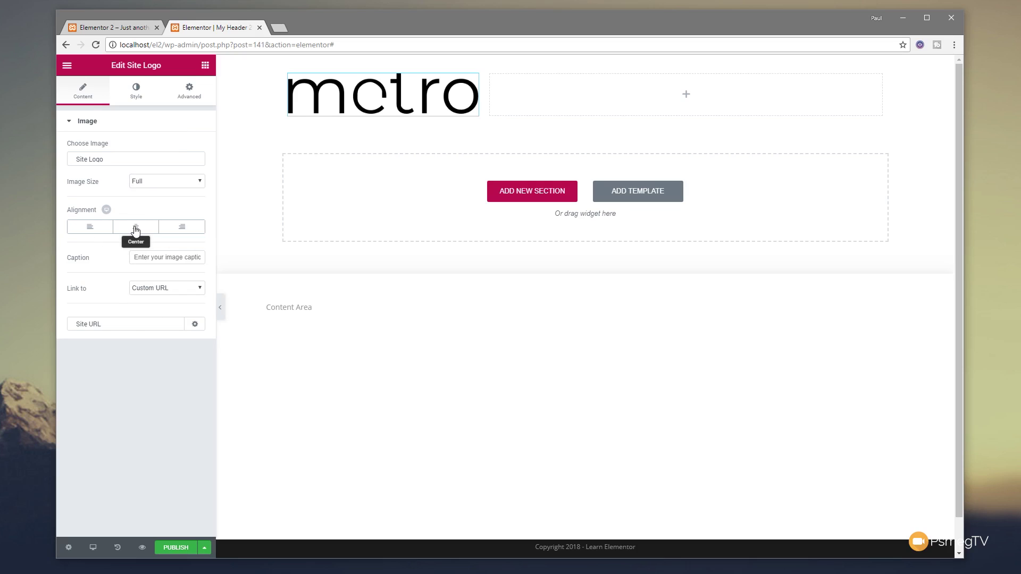
pyautogui.click(161, 292)
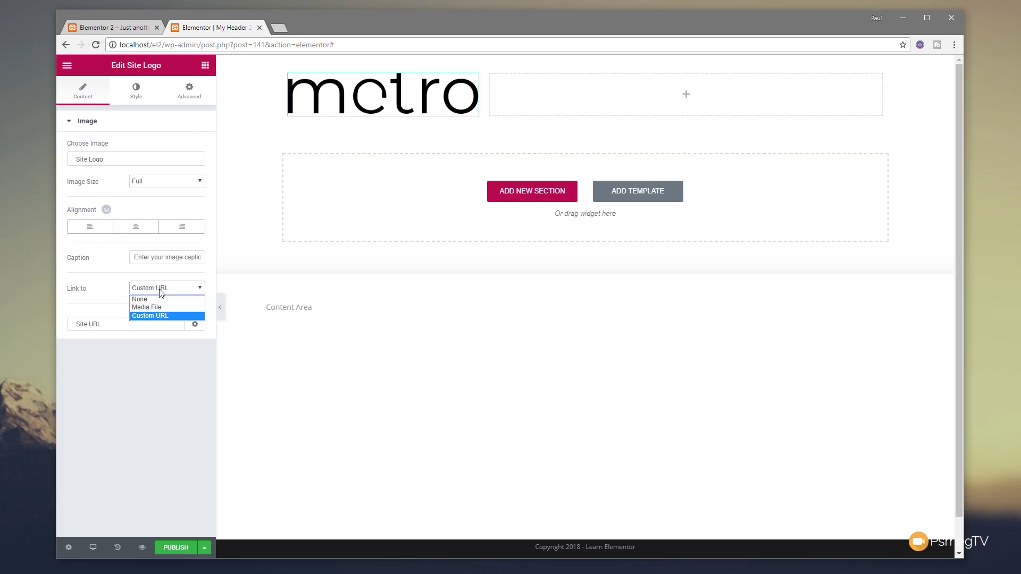
pyautogui.click(154, 316)
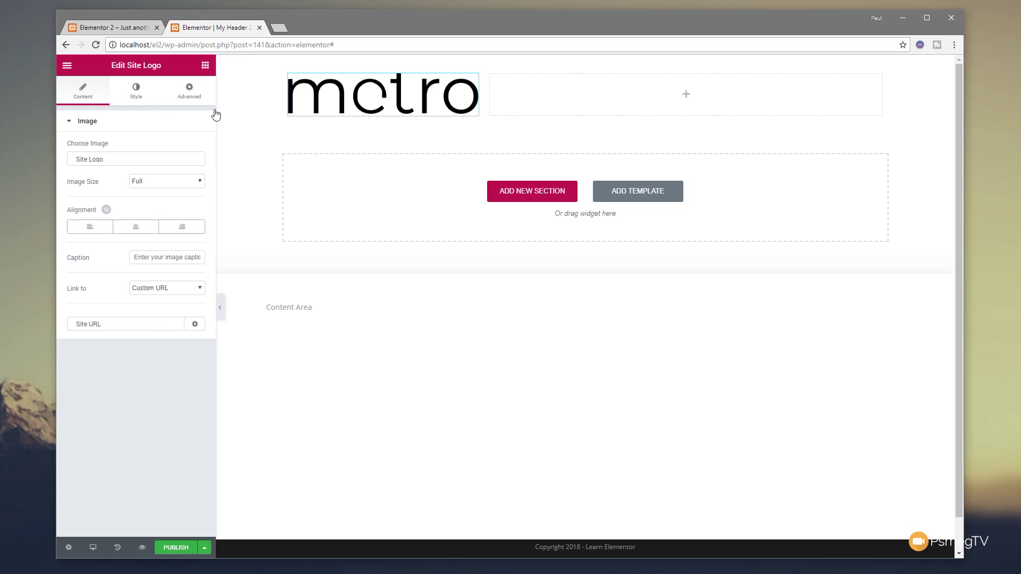
pyautogui.click(204, 66)
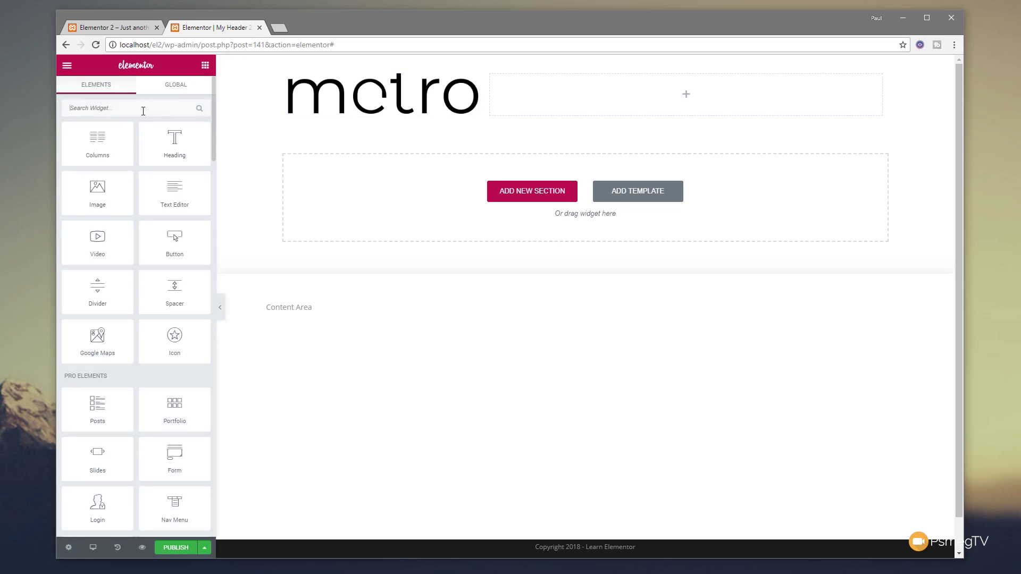
# Step: Drop the Nav Menu widget into the right column and set that column's content position to Middle
pyautogui.write('menu')
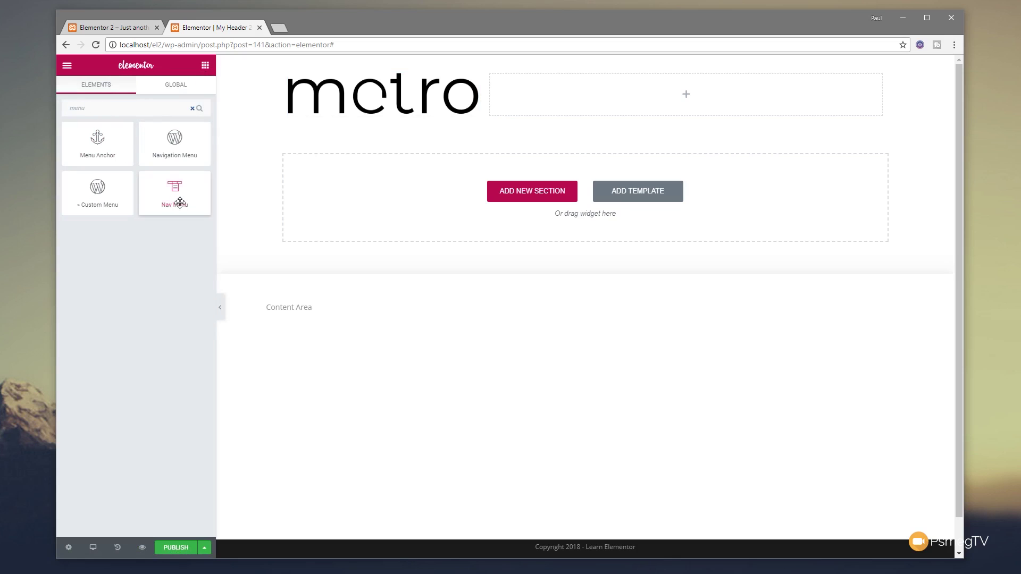
pyautogui.moveTo(161, 193); pyautogui.dragTo(719, 96)
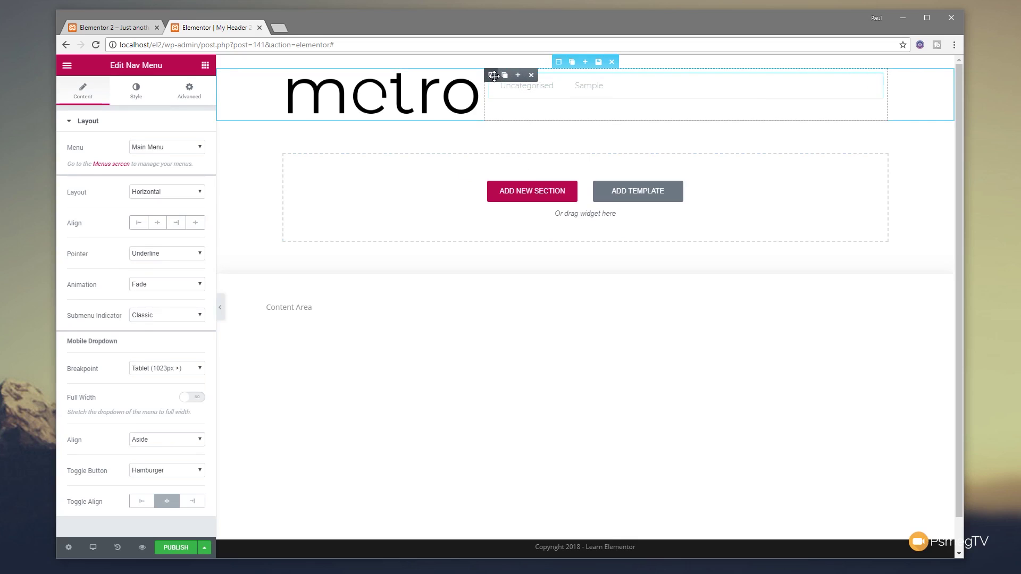
pyautogui.click(492, 75)
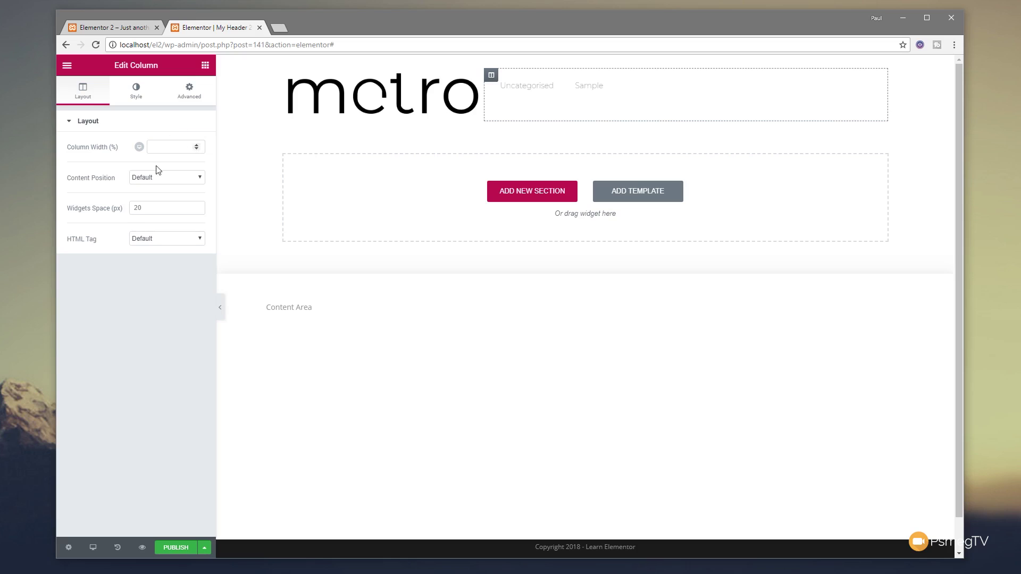
pyautogui.click(164, 181)
pyautogui.click(159, 203)
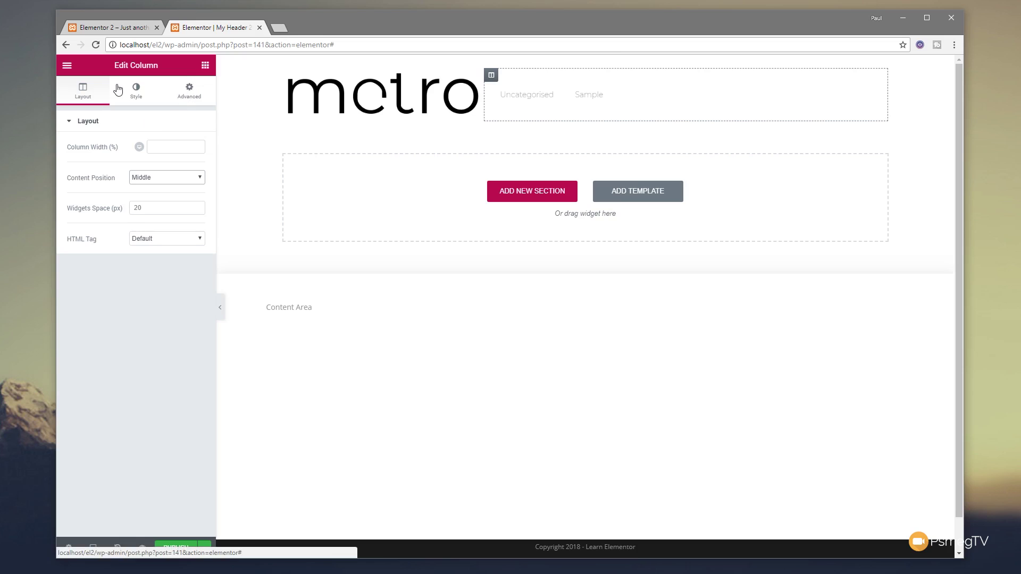
# Step: Align the Nav Menu items to the right
pyautogui.click(135, 91)
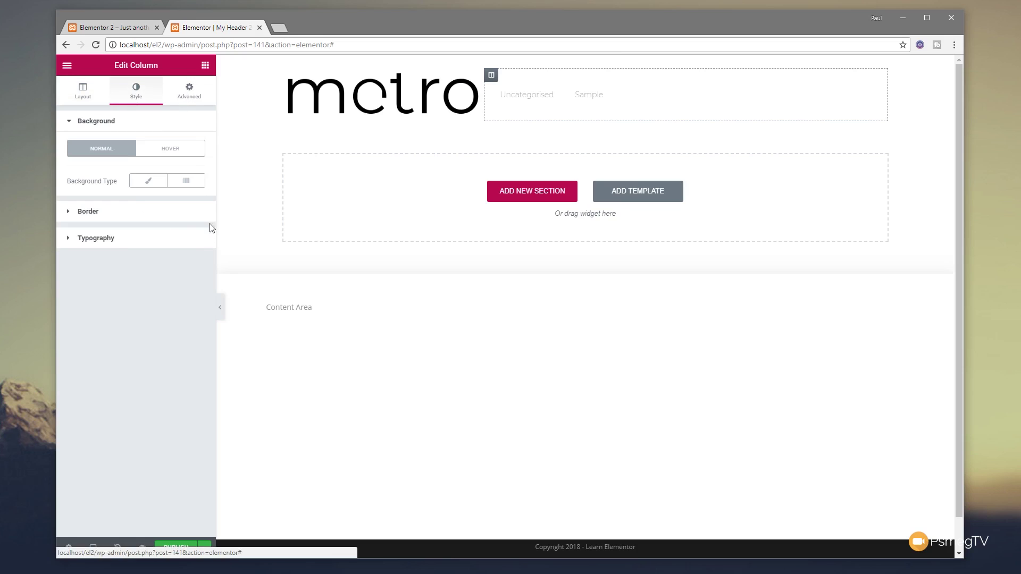
pyautogui.click(178, 96)
pyautogui.click(139, 95)
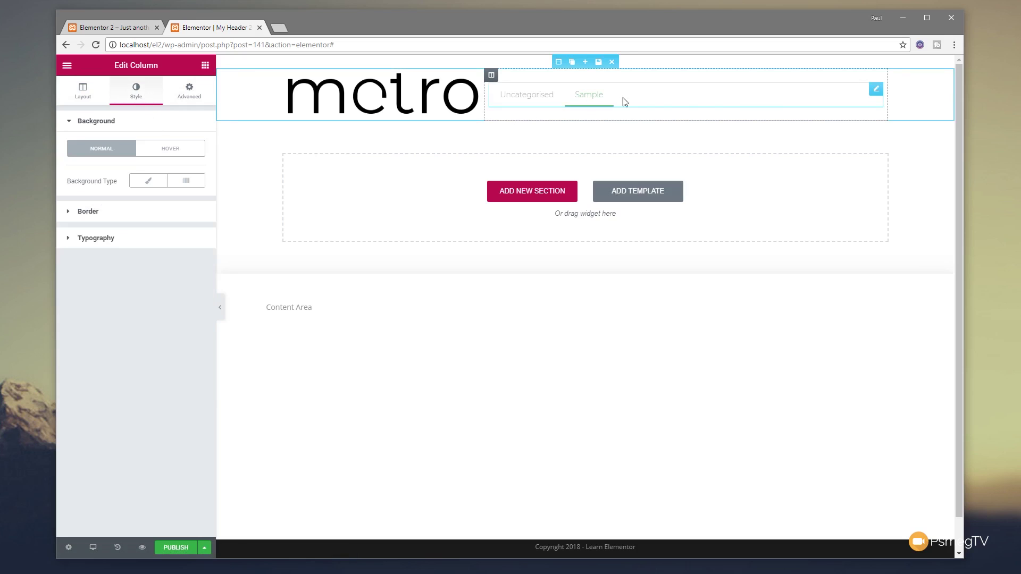
pyautogui.click(876, 89)
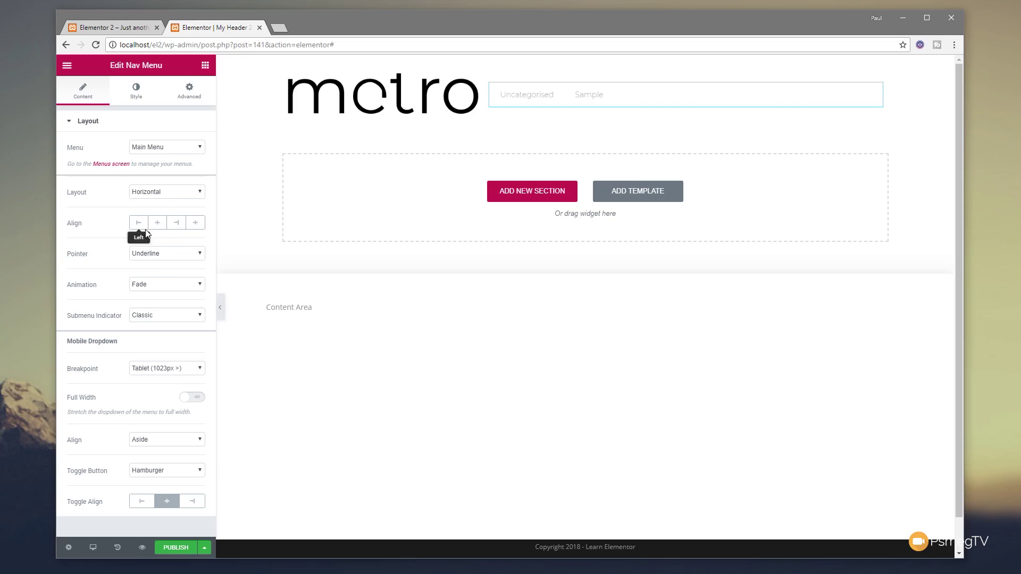
pyautogui.click(175, 223)
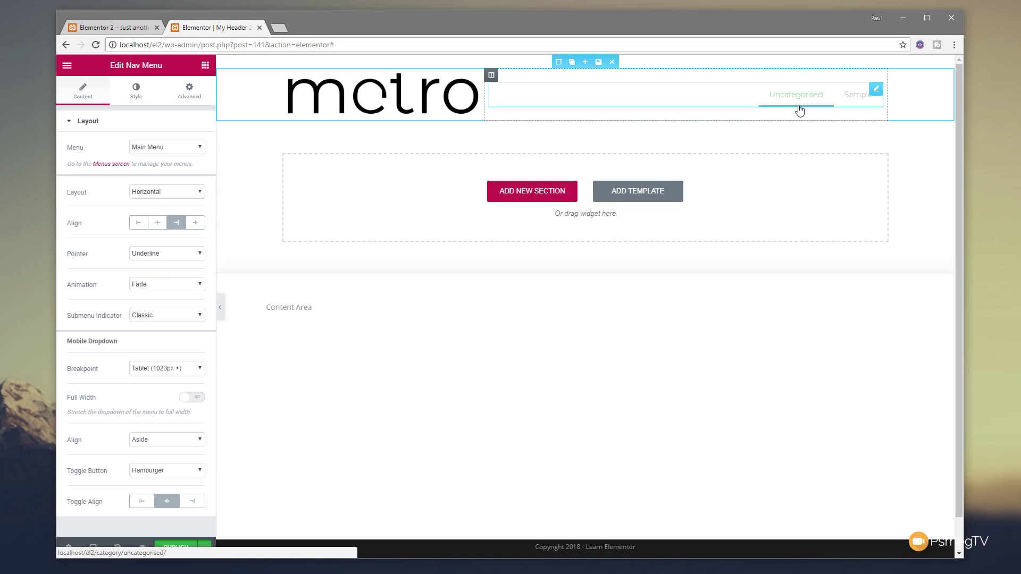
# Step: Try a classic white background with lowered alpha on the header section
pyautogui.click(558, 63)
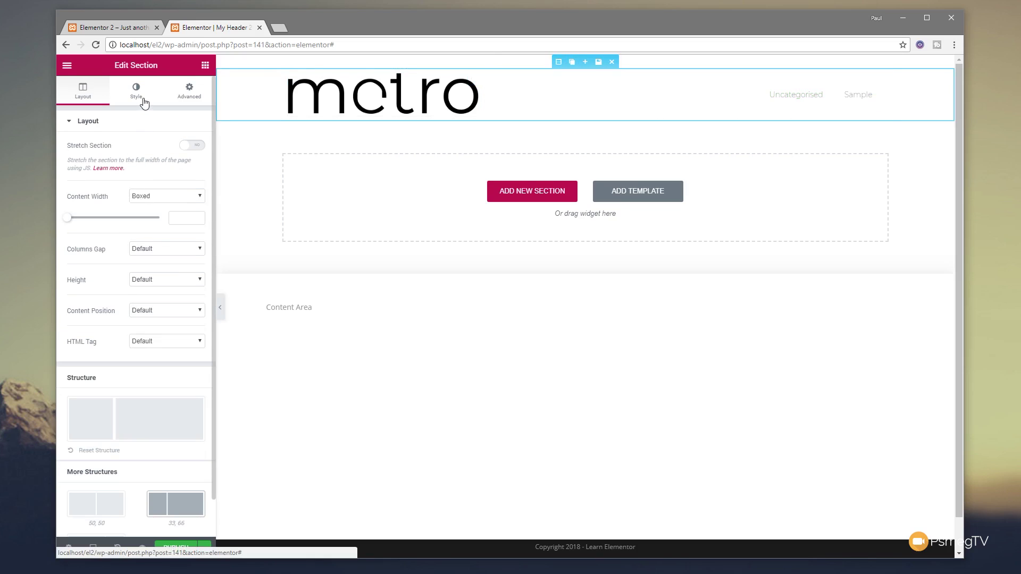
pyautogui.click(140, 92)
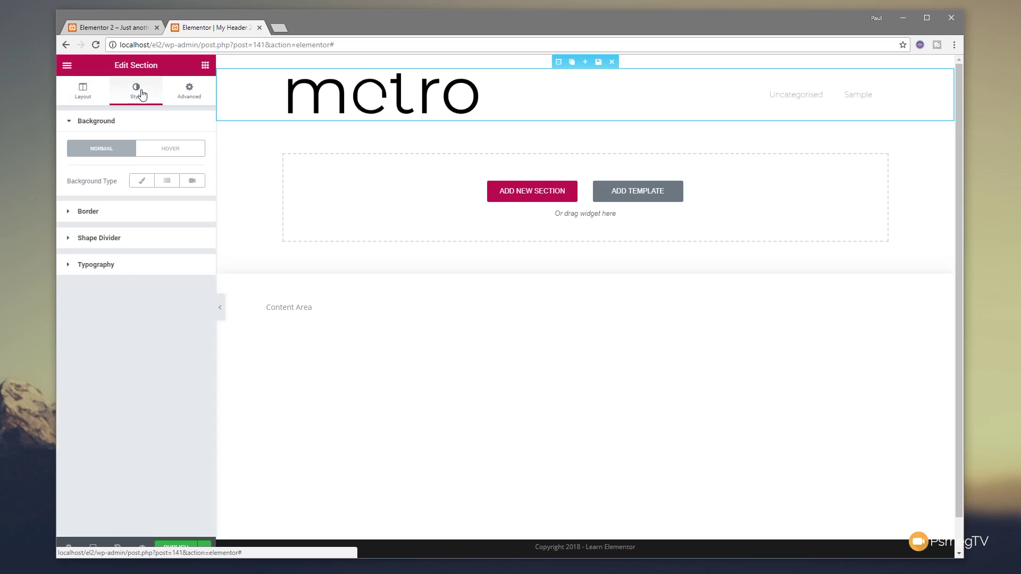
pyautogui.click(142, 181)
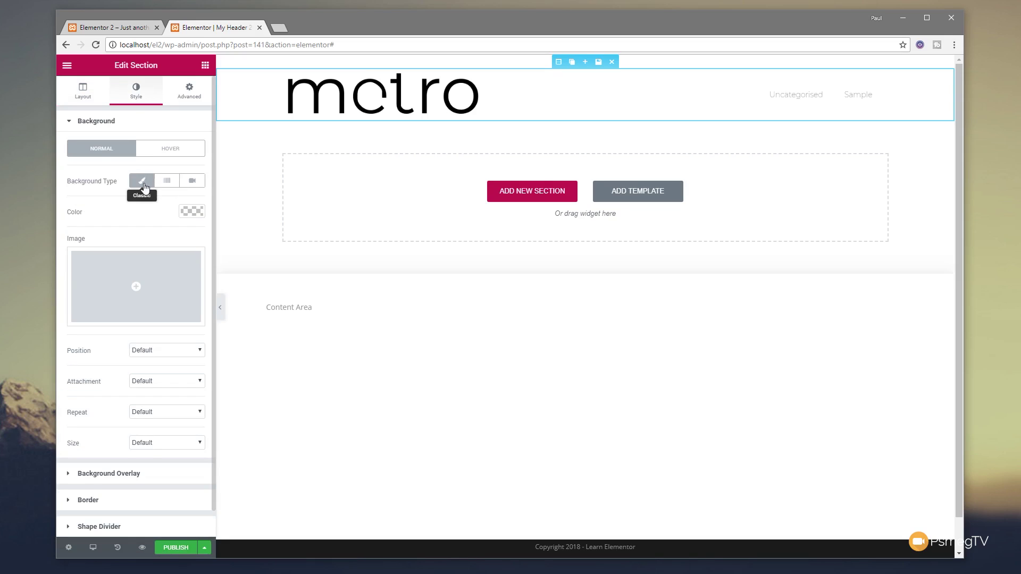
pyautogui.click(202, 214)
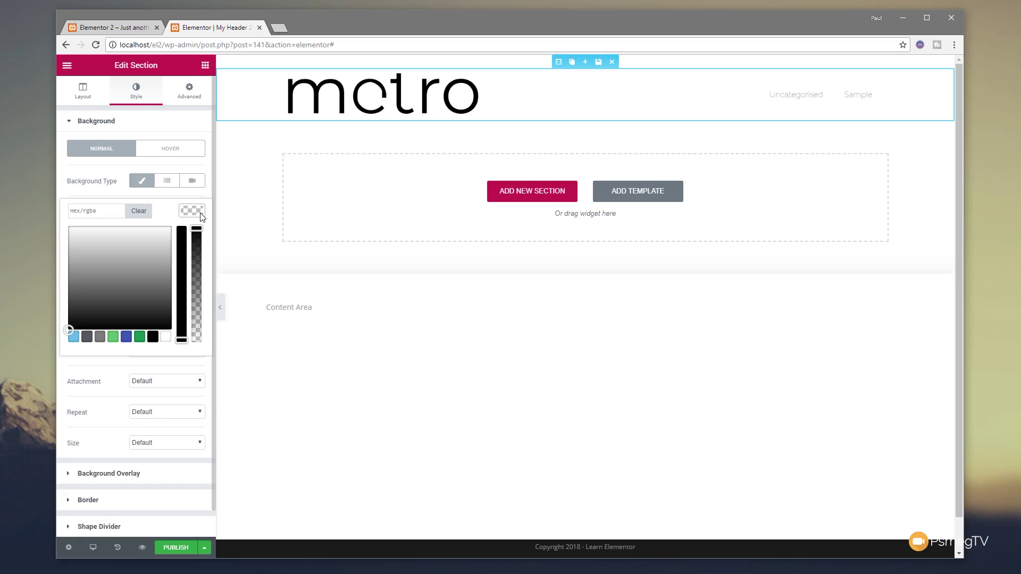
pyautogui.click(165, 336)
pyautogui.moveTo(192, 233); pyautogui.dragTo(198, 264)
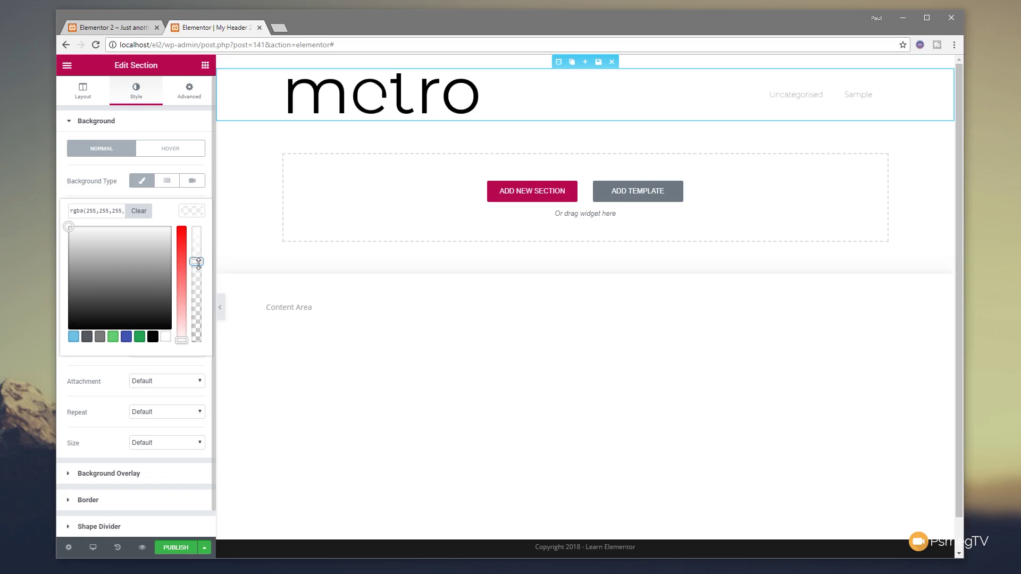
pyautogui.click(141, 182)
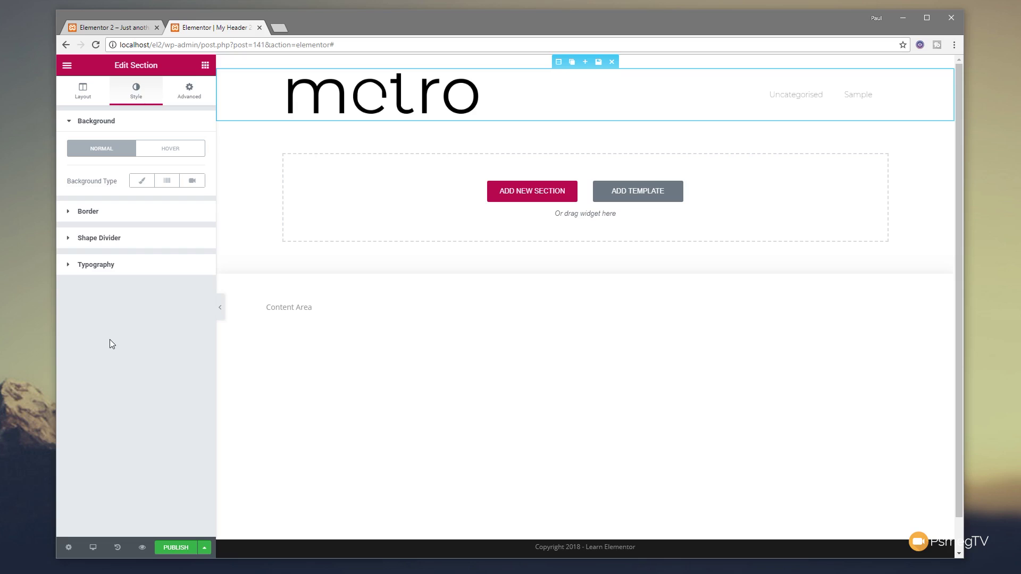
# Step: Publish the header with an Include > Entire Site display condition
pyautogui.click(171, 550)
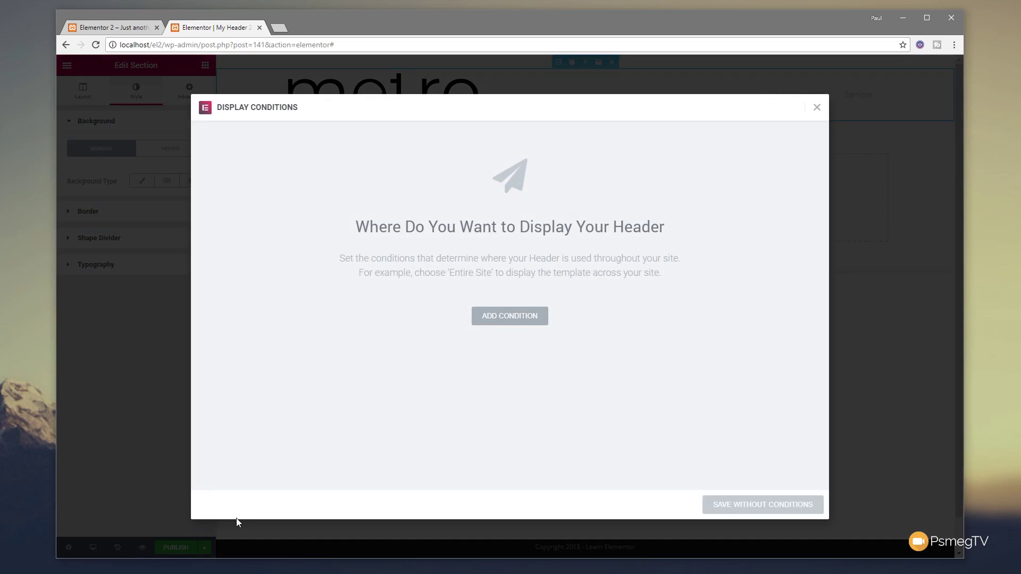
pyautogui.click(519, 324)
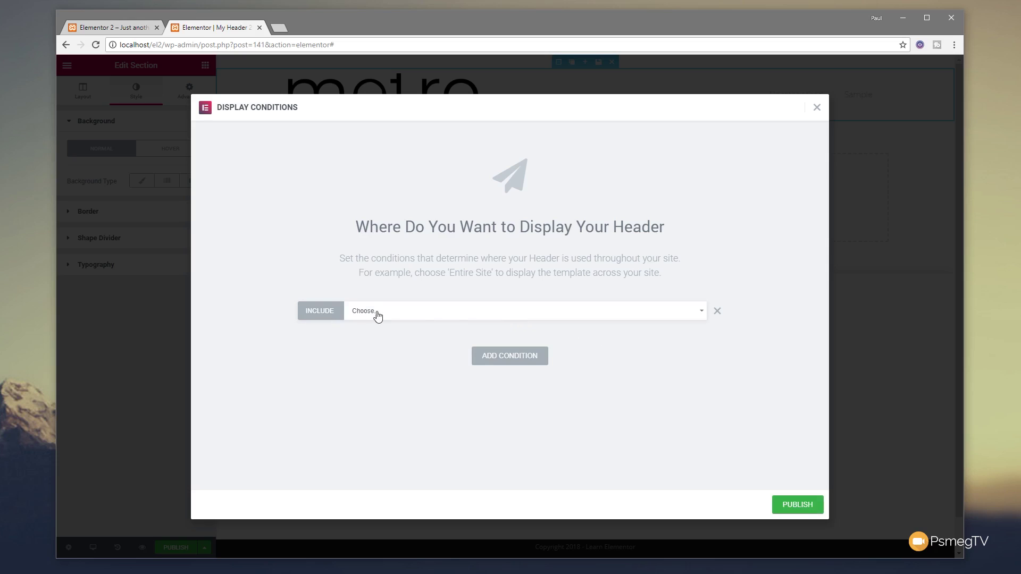
pyautogui.click(334, 315)
pyautogui.click(426, 344)
pyautogui.click(419, 318)
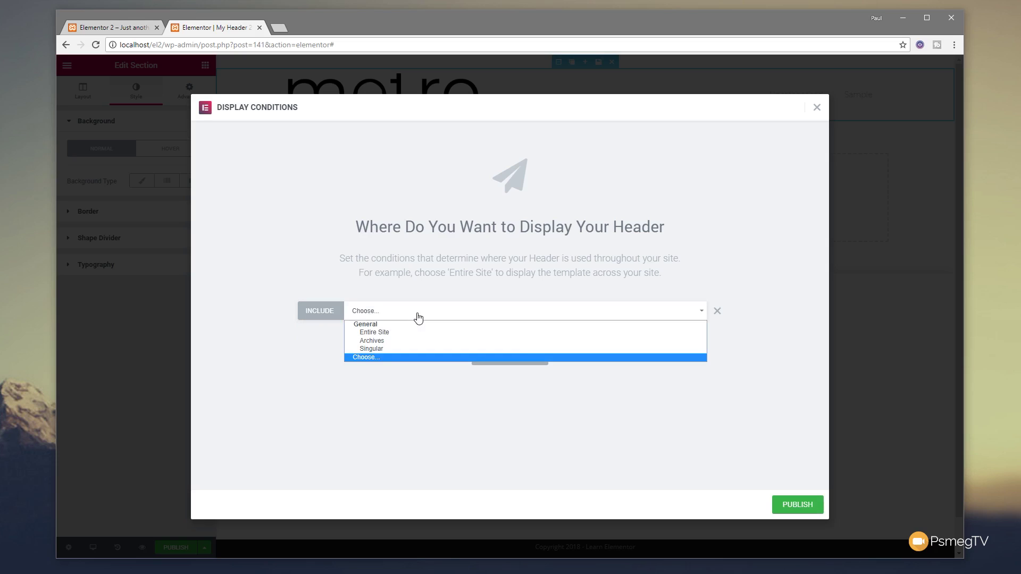
pyautogui.click(412, 333)
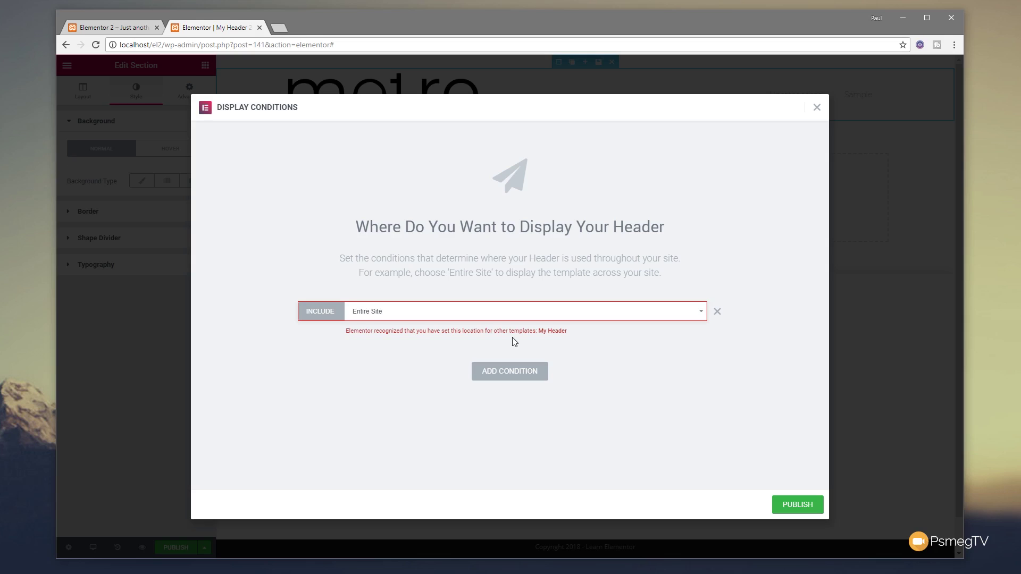
pyautogui.click(797, 503)
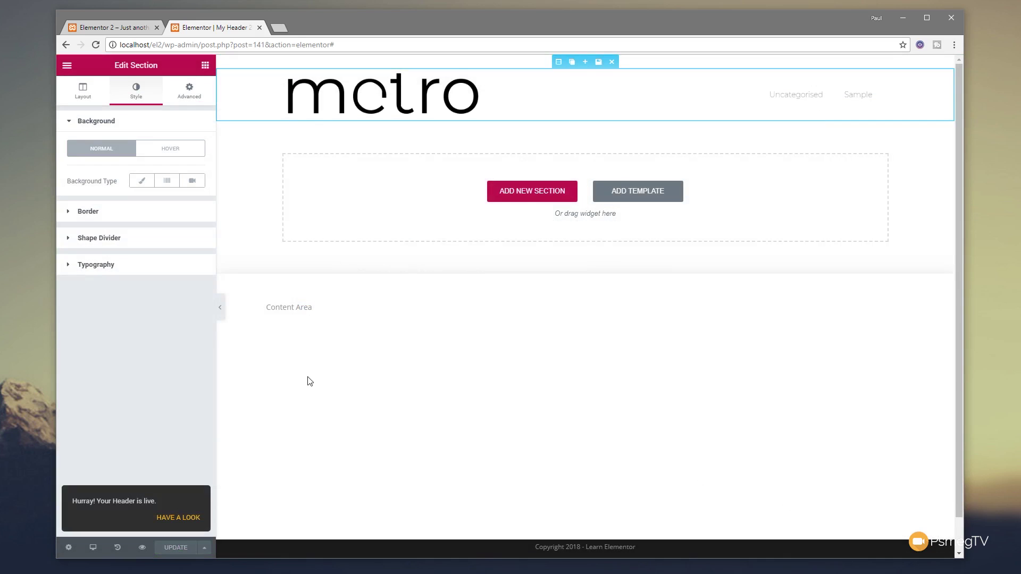
# Step: Exit the Elementor editor to WordPress admin and update the My Header 2018 template
pyautogui.click(67, 65)
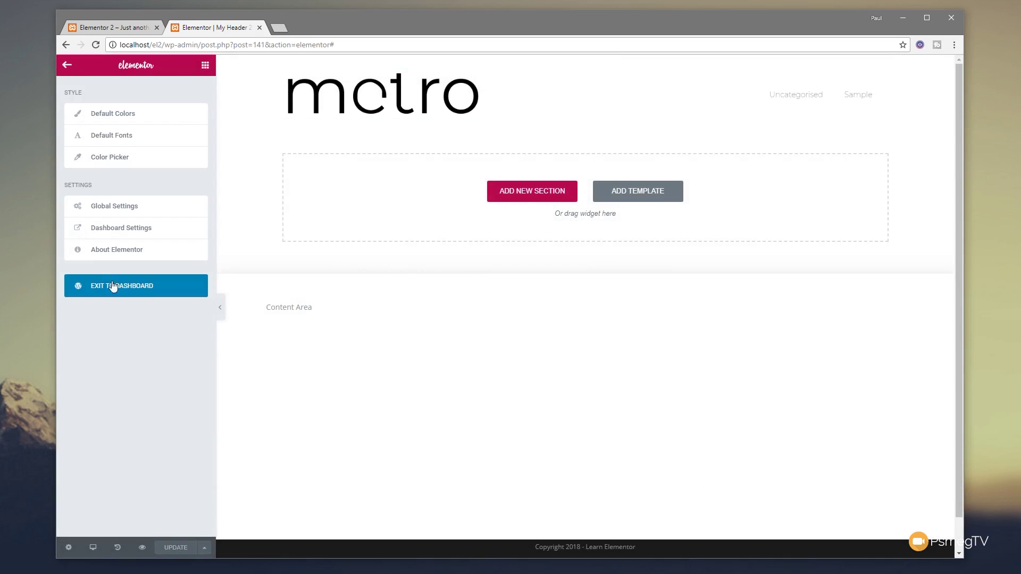
pyautogui.click(126, 293)
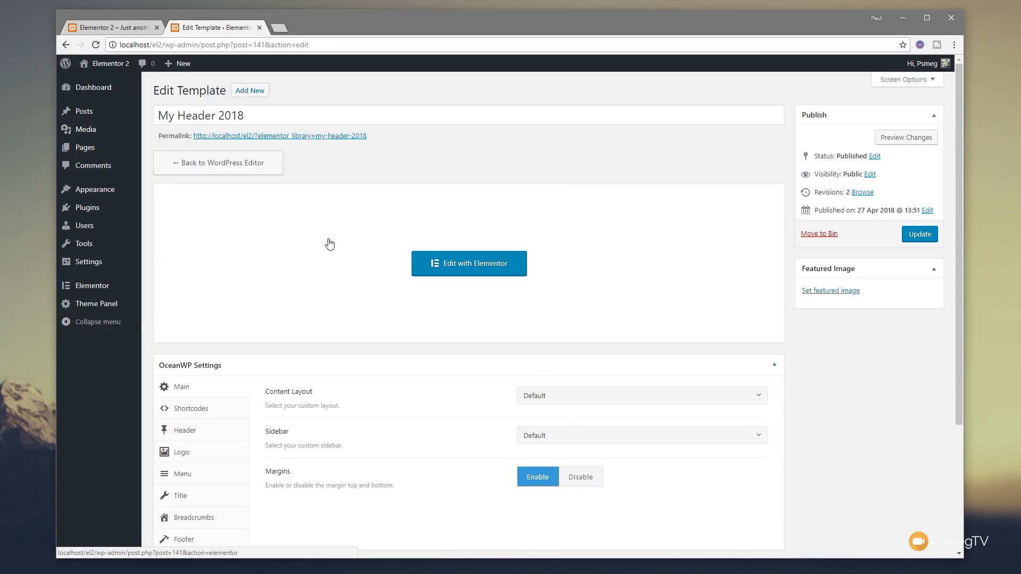
pyautogui.click(919, 235)
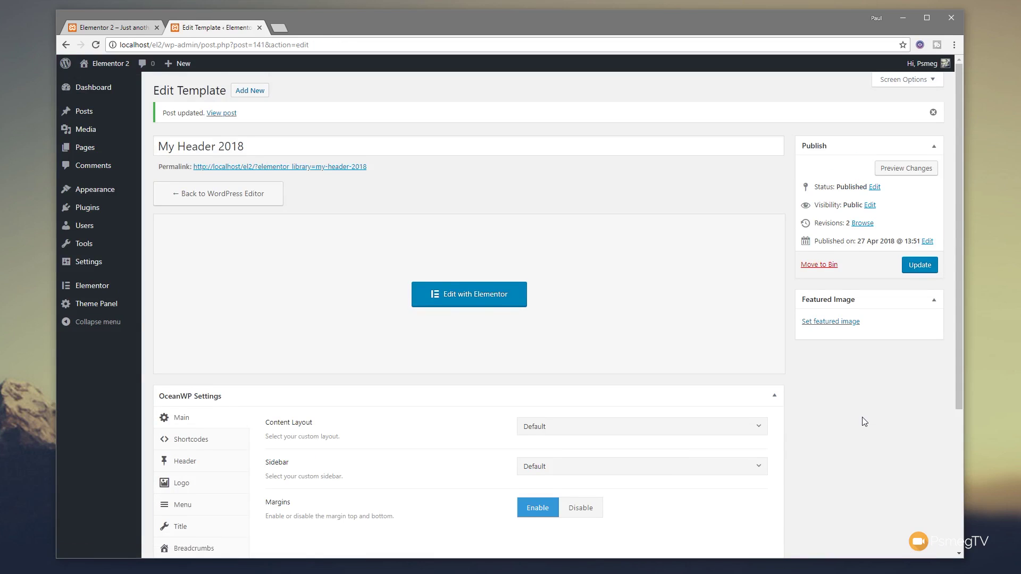
# Step: Set the OceanWP Content Layout to Full Width with margins disabled, and update
pyautogui.scroll(-3, 864, 421)
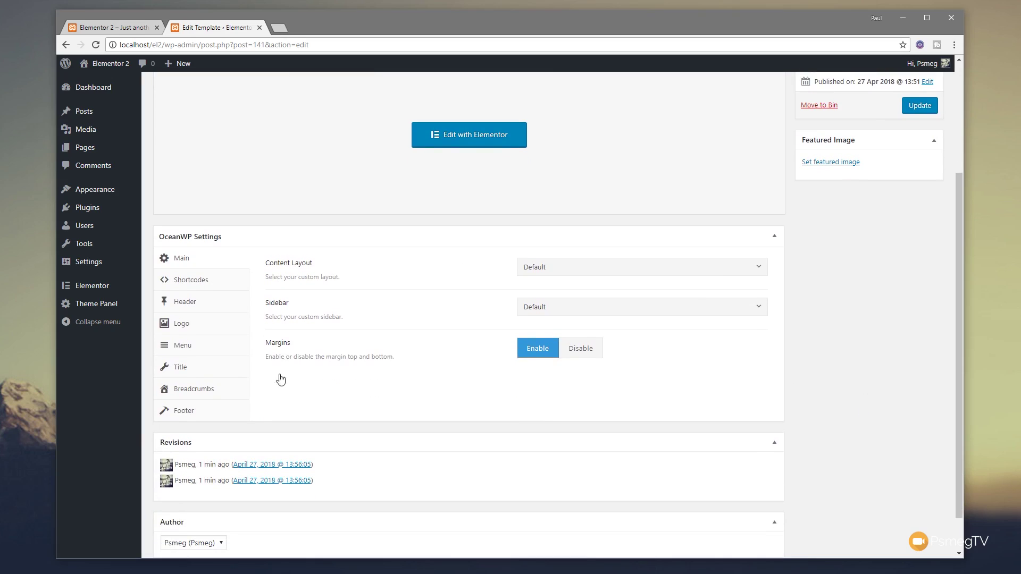
pyautogui.click(532, 269)
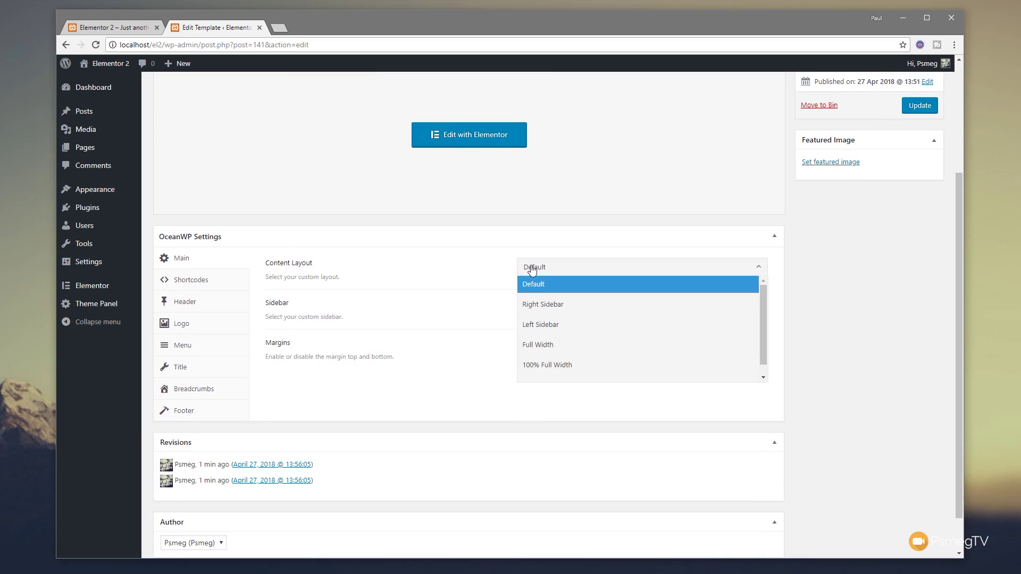
pyautogui.click(538, 345)
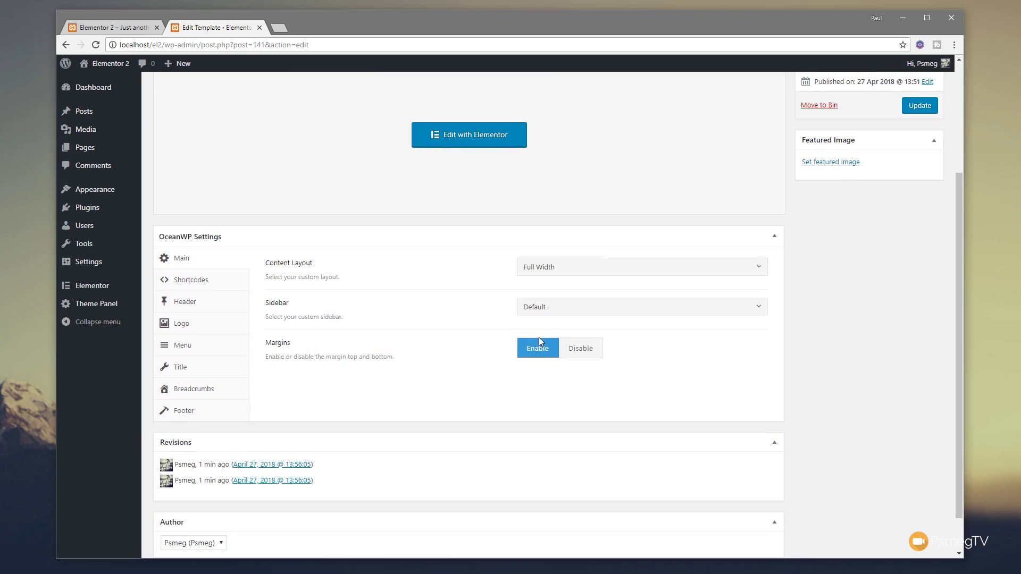
pyautogui.click(593, 357)
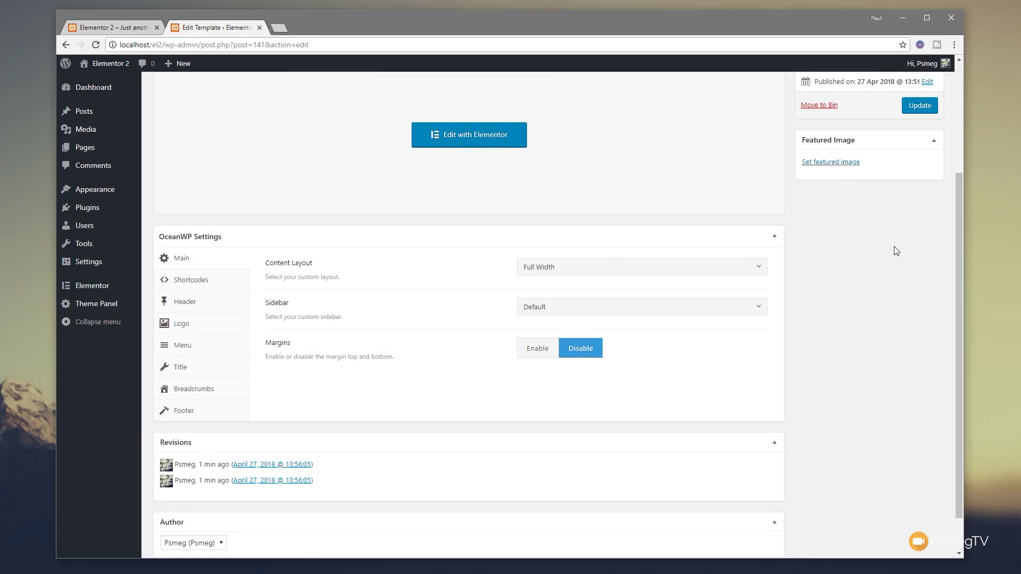
pyautogui.click(919, 106)
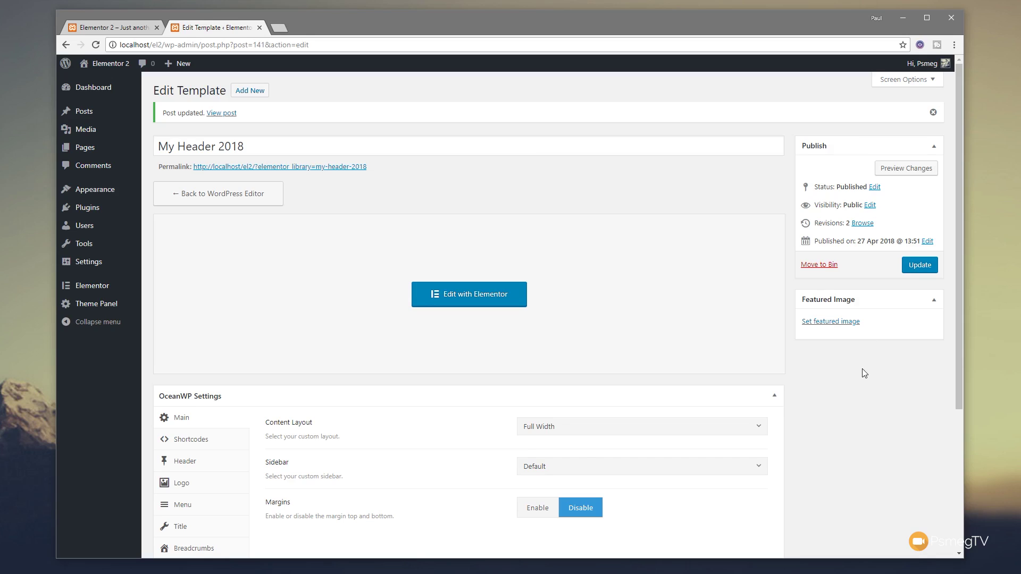
# Step: Move the old My Header template to the Bin from Elementor's My Templates list
pyautogui.moveTo(112, 292)
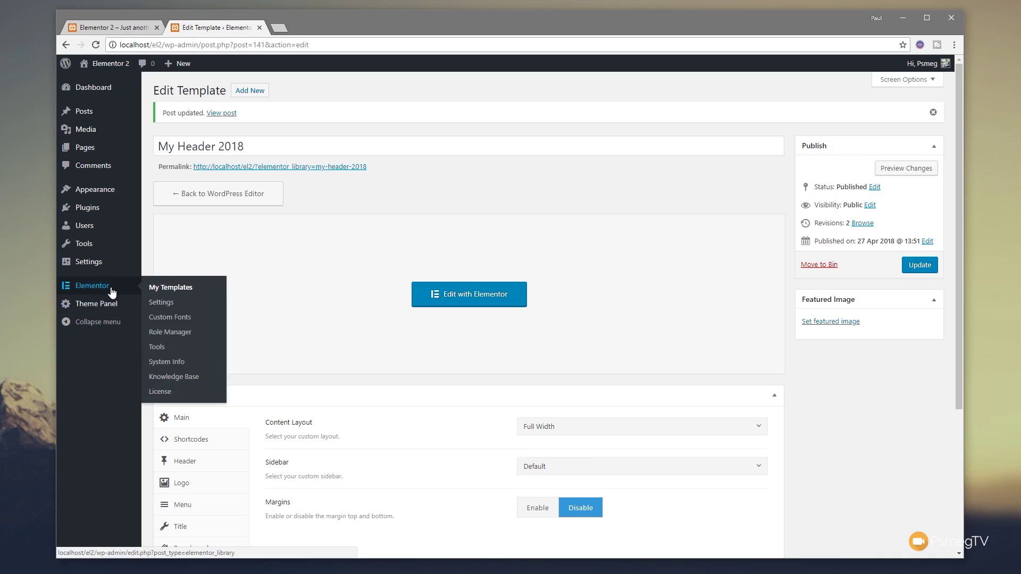
pyautogui.click(159, 290)
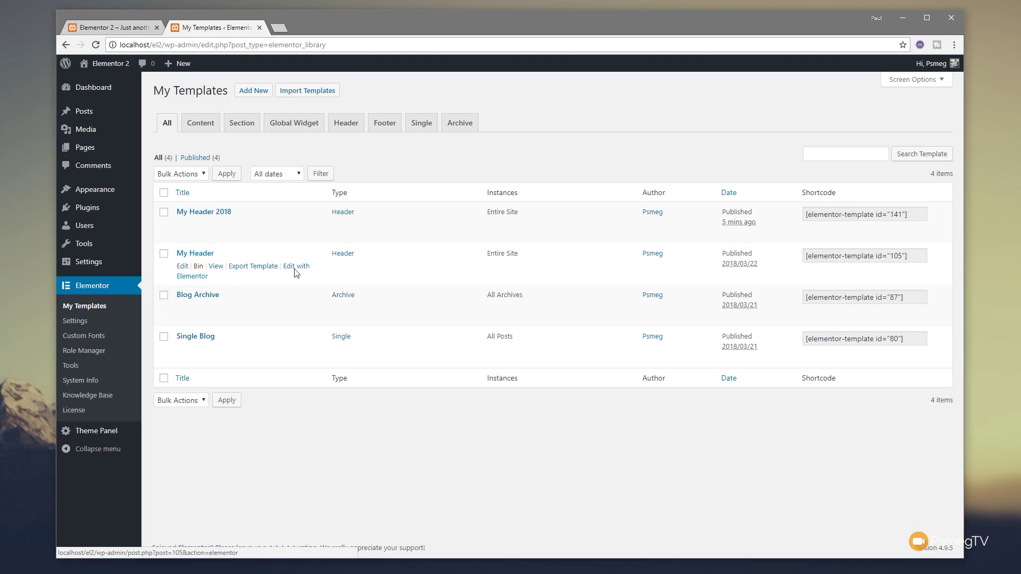
pyautogui.click(198, 266)
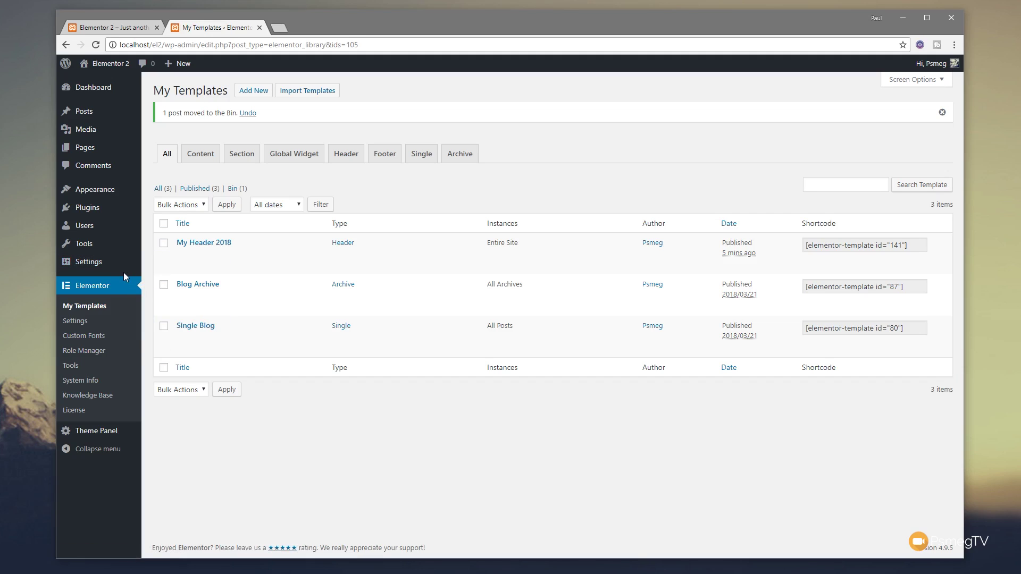
# Step: Reload and scroll the live homepage to review the metro header, then reopen My Header 2018 in Elementor
pyautogui.click(133, 30)
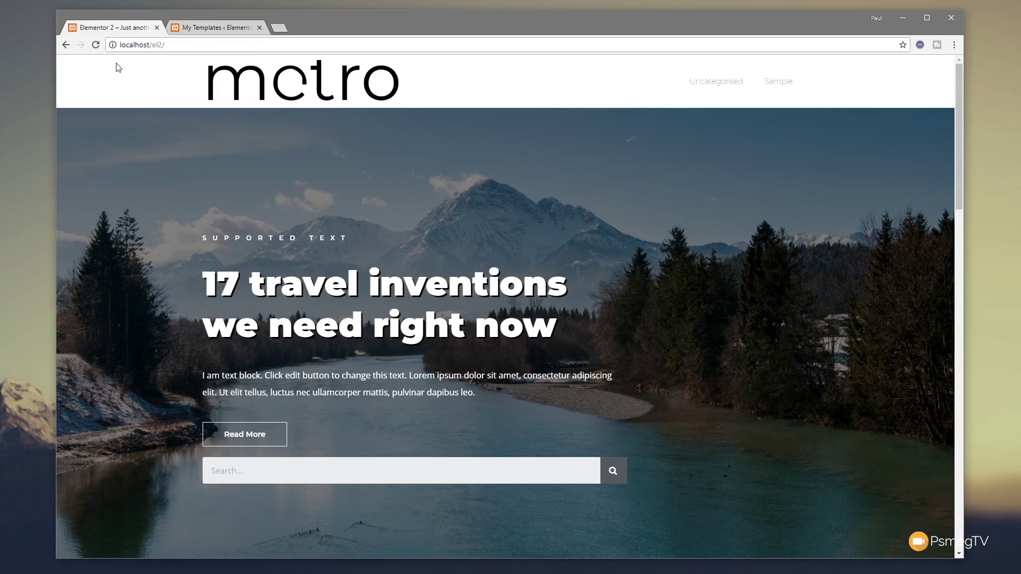
pyautogui.click(95, 45)
pyautogui.scroll(-6, 96, 226)
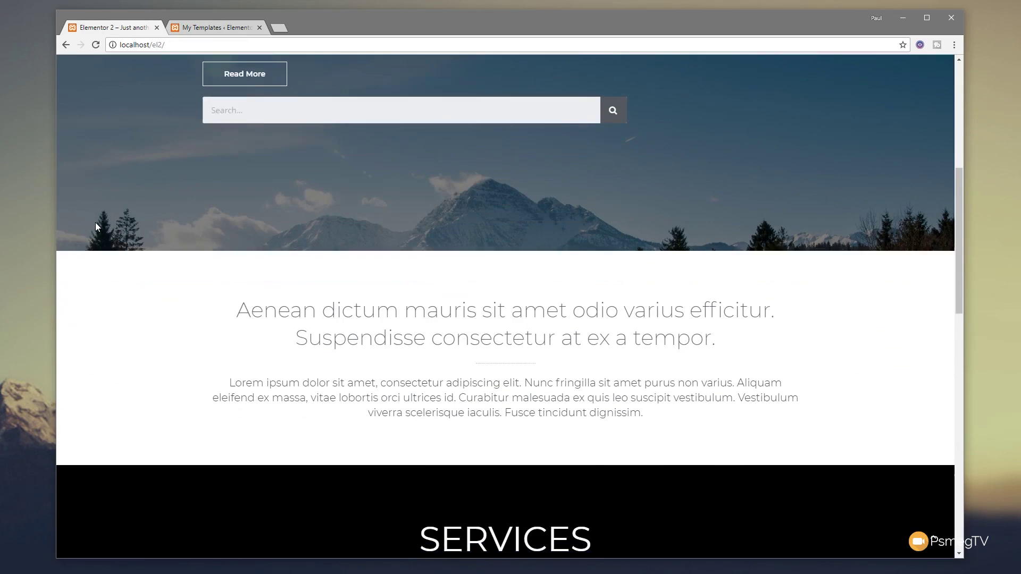
pyautogui.scroll(6, 96, 226)
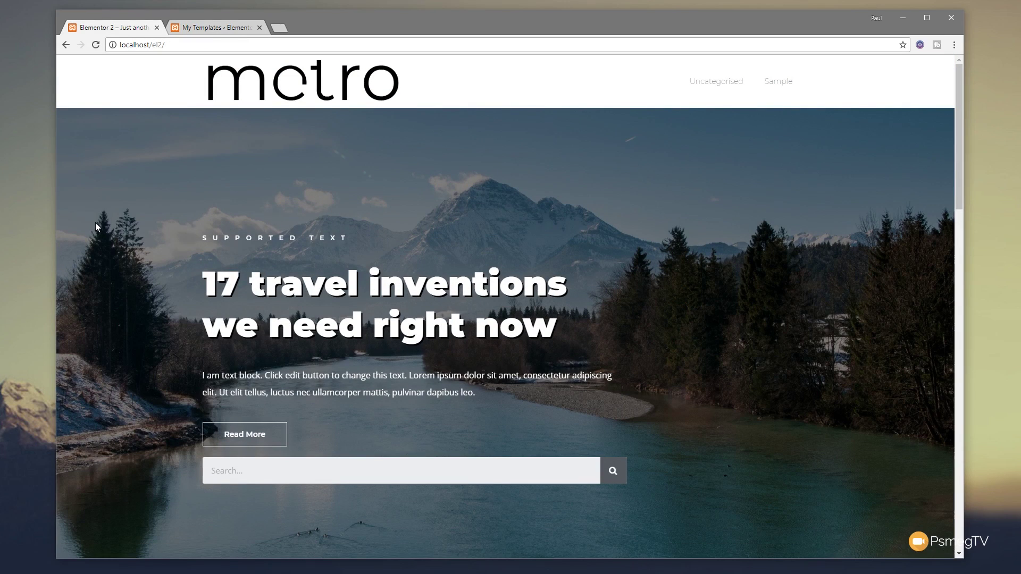
pyautogui.click(218, 30)
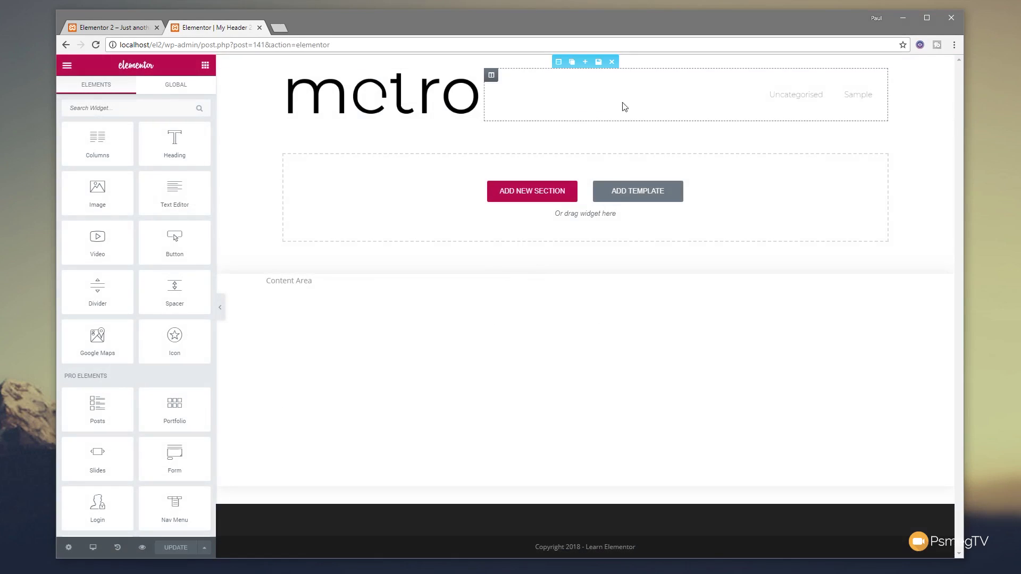
# Step: Set the header section's Scrolling Effect to Sticky on Desktop, Tablet and Mobile, then update the template
pyautogui.click(559, 62)
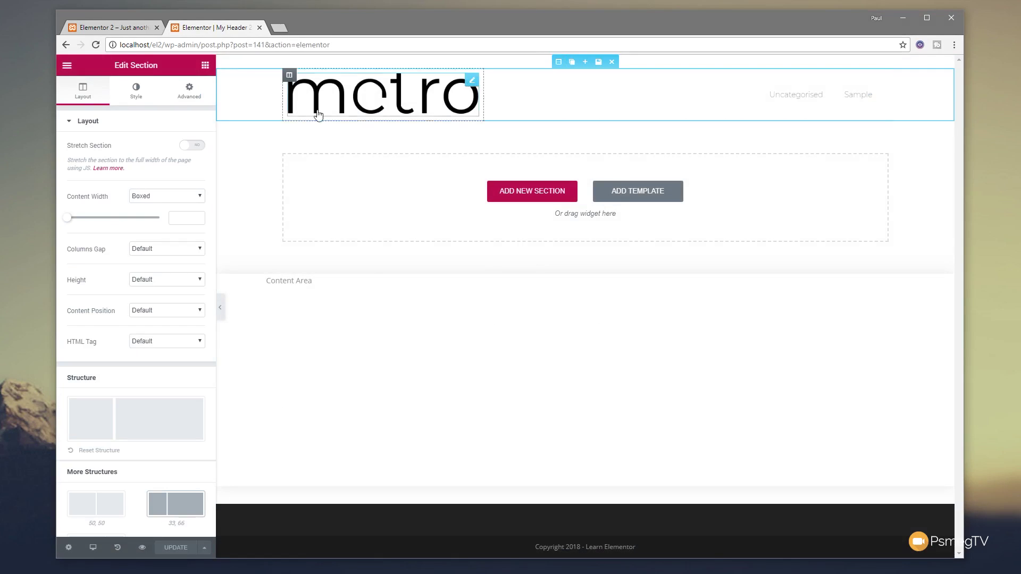
pyautogui.click(200, 92)
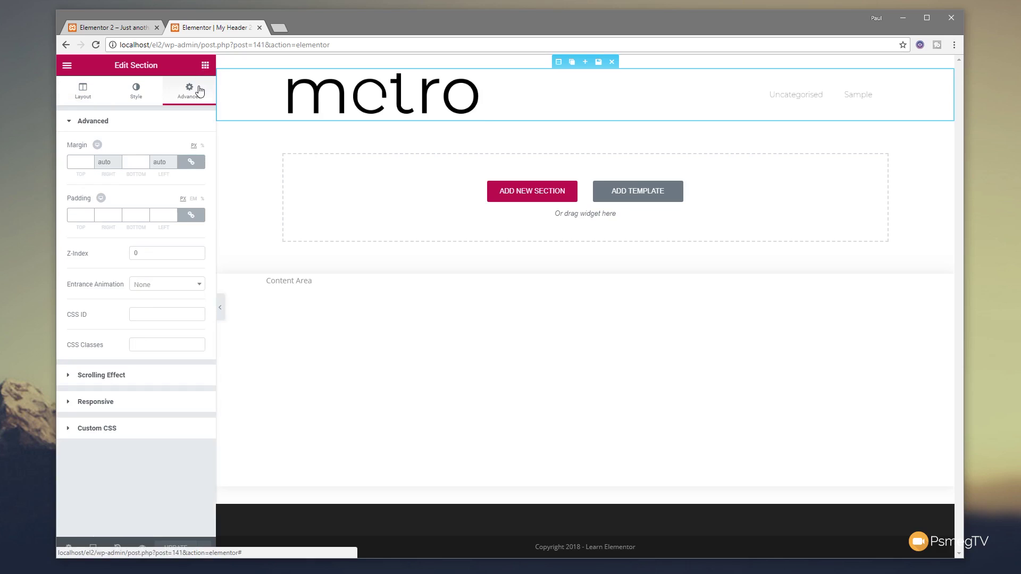
pyautogui.click(119, 376)
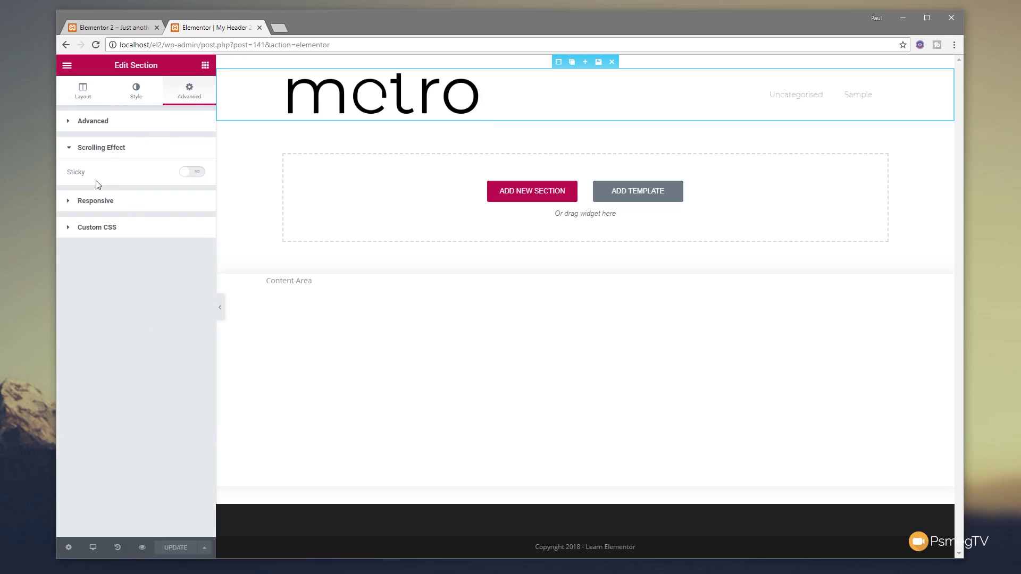
pyautogui.click(198, 172)
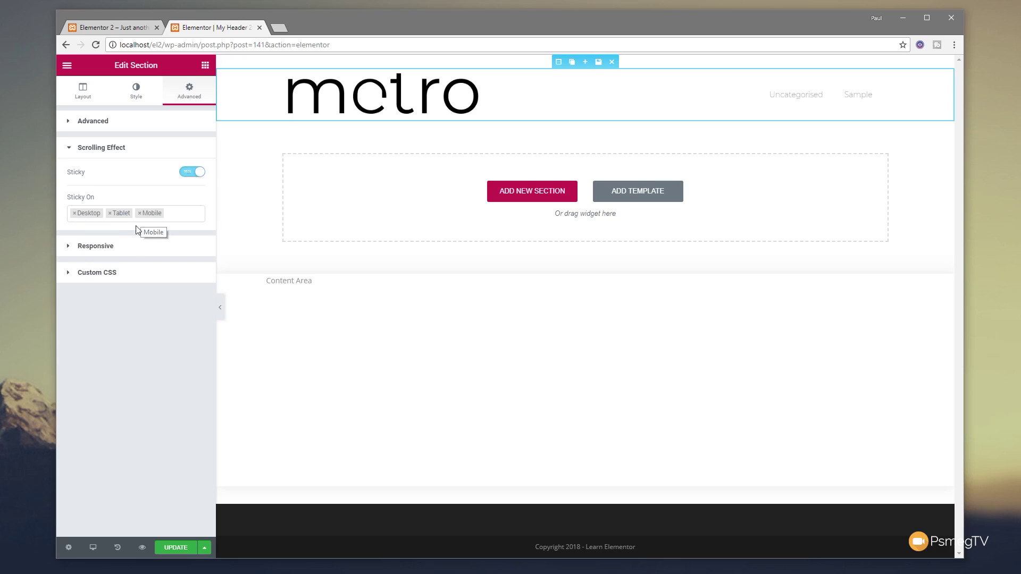
pyautogui.click(173, 547)
# Step: Reload the homepage and scroll down and back up to confirm the metro header stays pinned
pyautogui.click(100, 28)
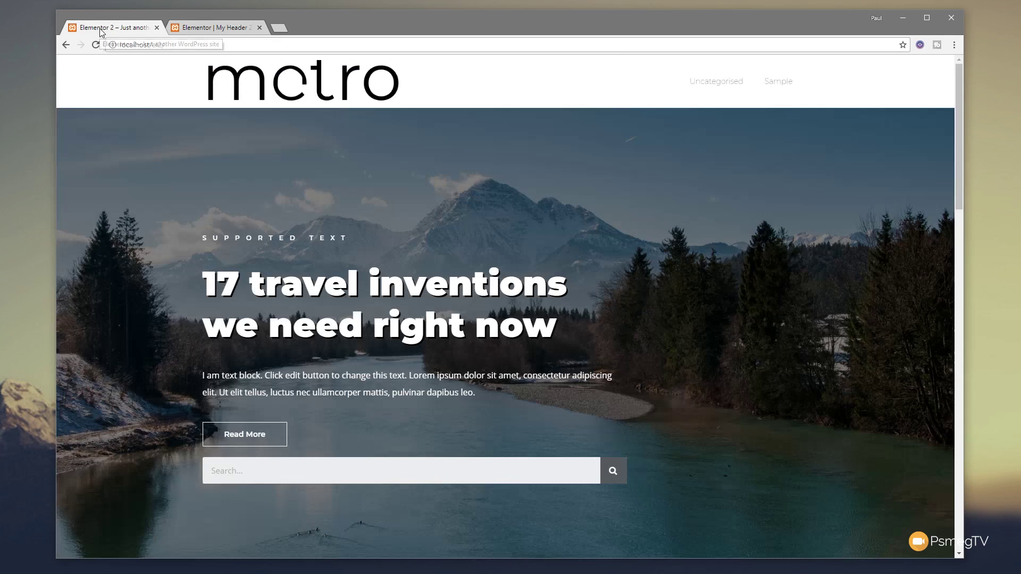
pyautogui.click(96, 45)
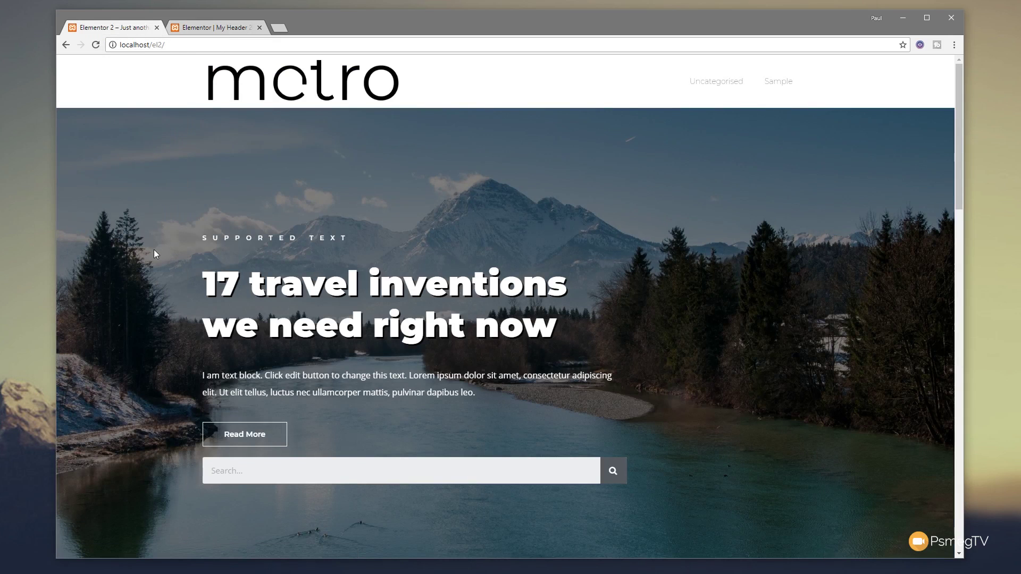
pyautogui.scroll(-4, 154, 250)
pyautogui.scroll(-3, 155, 254)
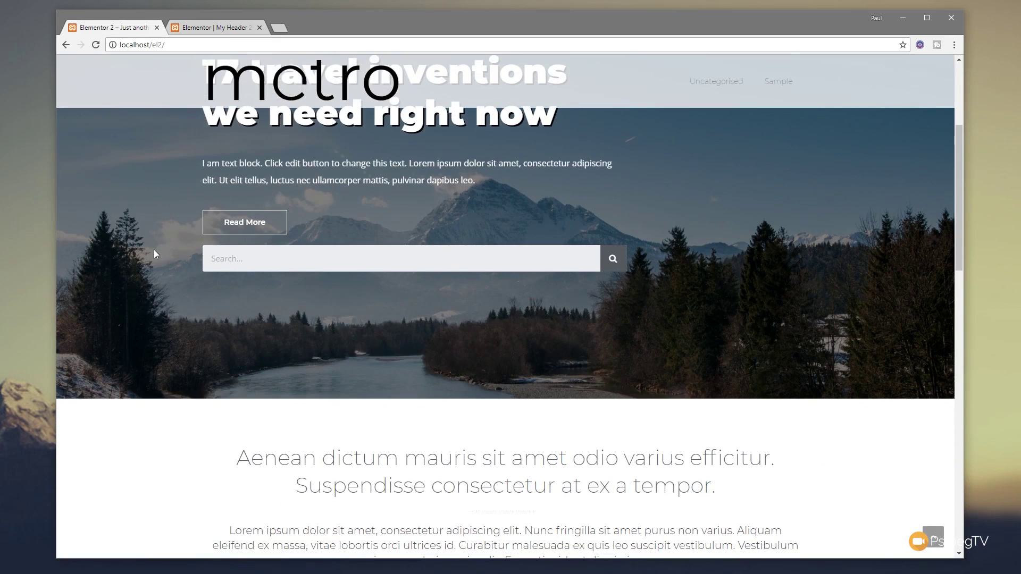
pyautogui.scroll(-10, 635, 154)
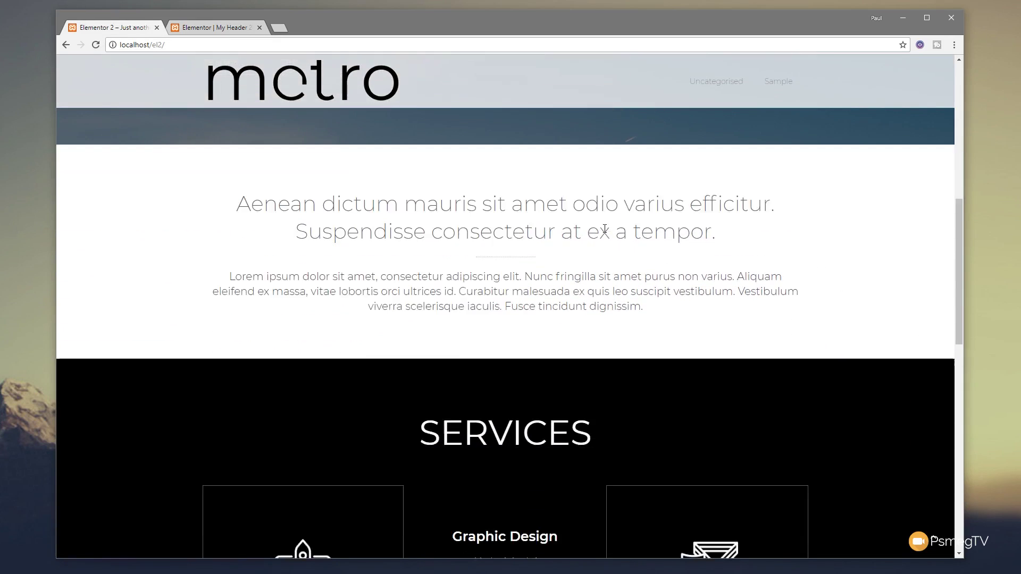
pyautogui.scroll(-4, 515, 276)
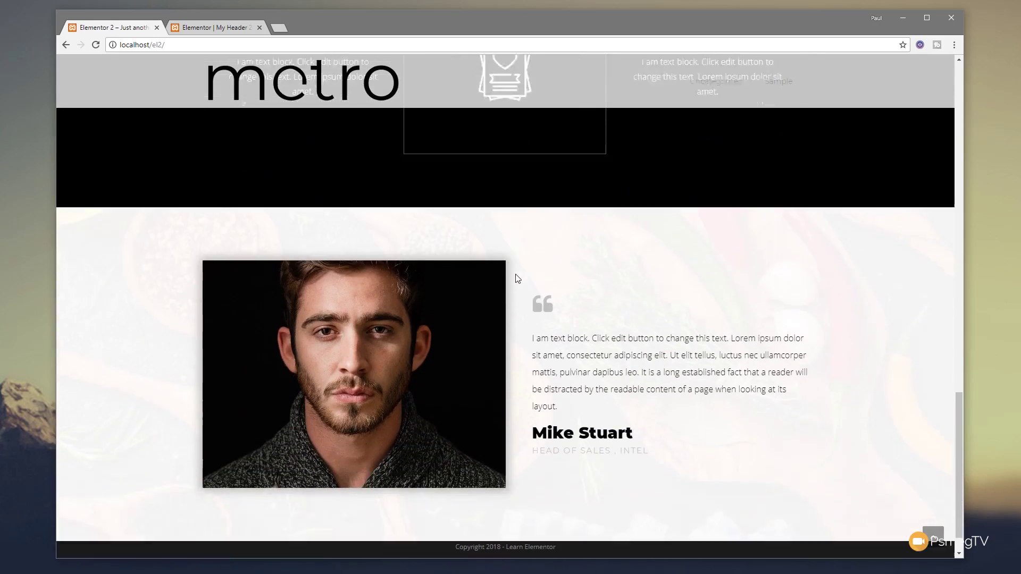
pyautogui.scroll(15, 534, 279)
pyautogui.scroll(6, 534, 279)
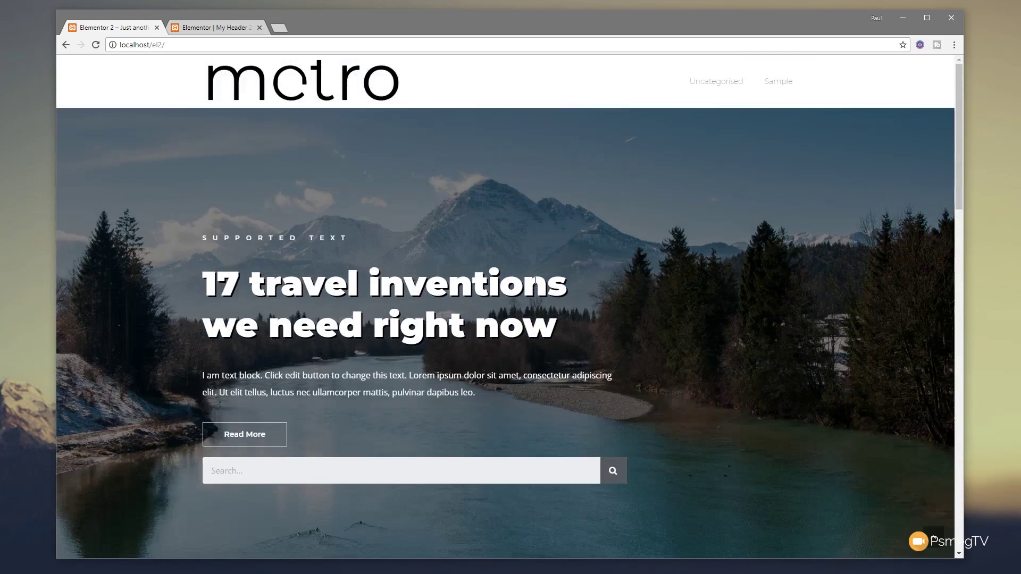